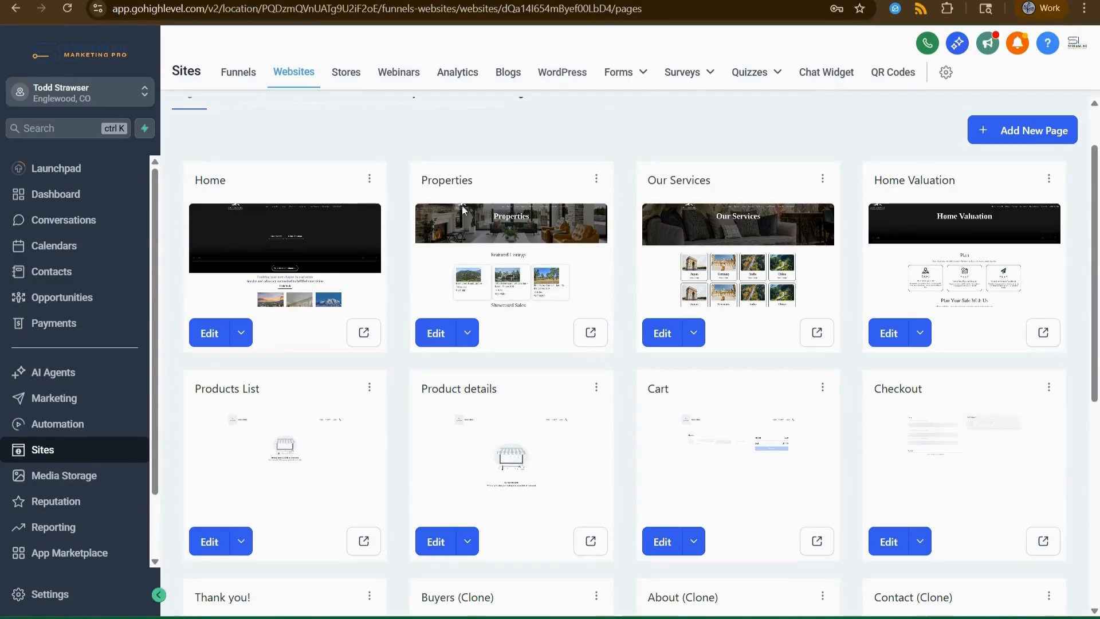
Open the website's Properties page in the page builder from Sites > Websites.
left_click(429, 342)
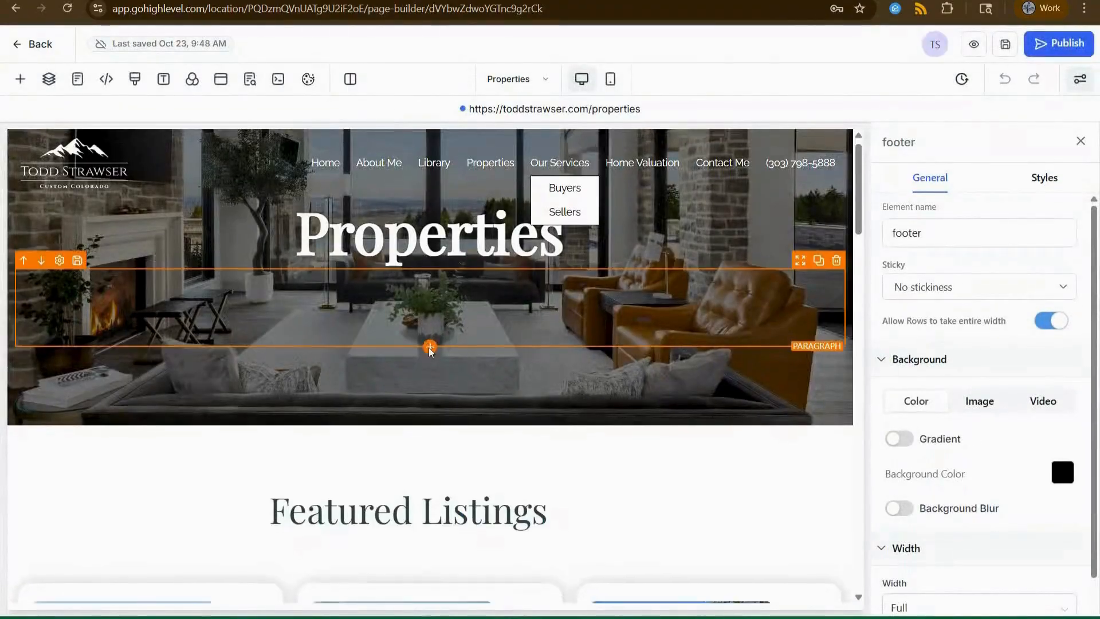
Scroll the builder canvas down to the three Featured Listings cards.
scroll(429, 343, "down", 5)
scroll(538, 383, "down", 2)
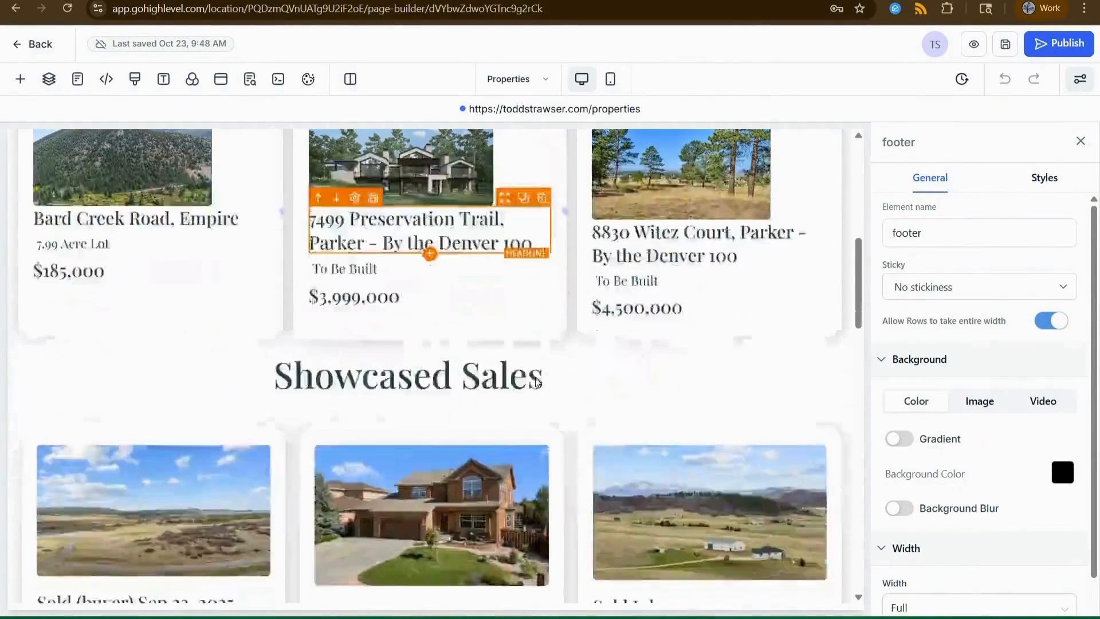
scroll(540, 380, "up", 2)
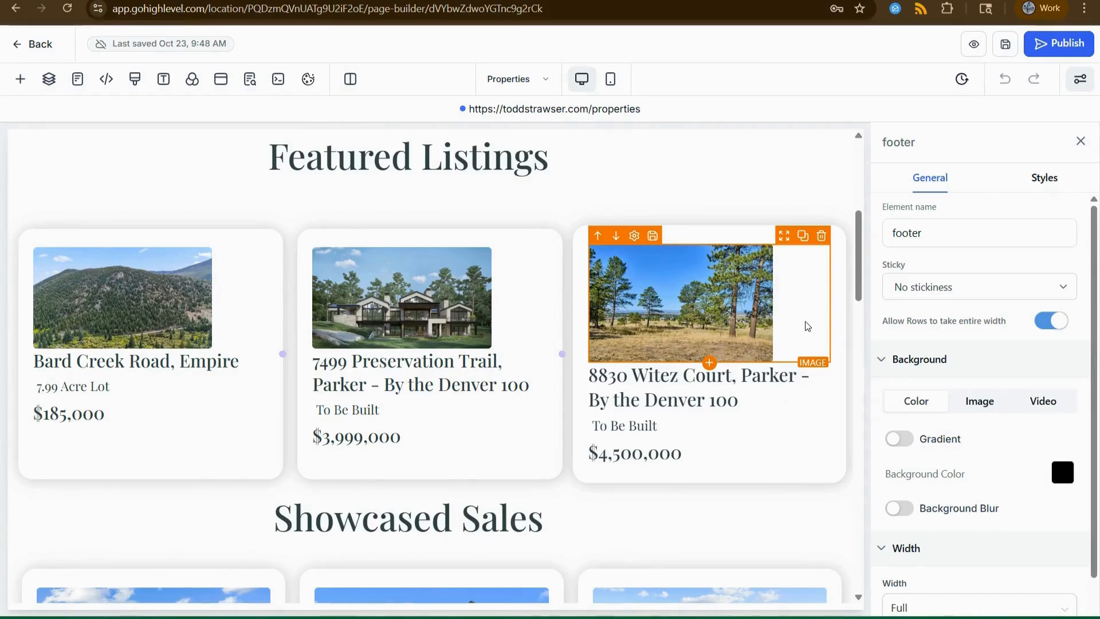
Select the third listing's image and set its width to 250 px.
left_click(705, 310)
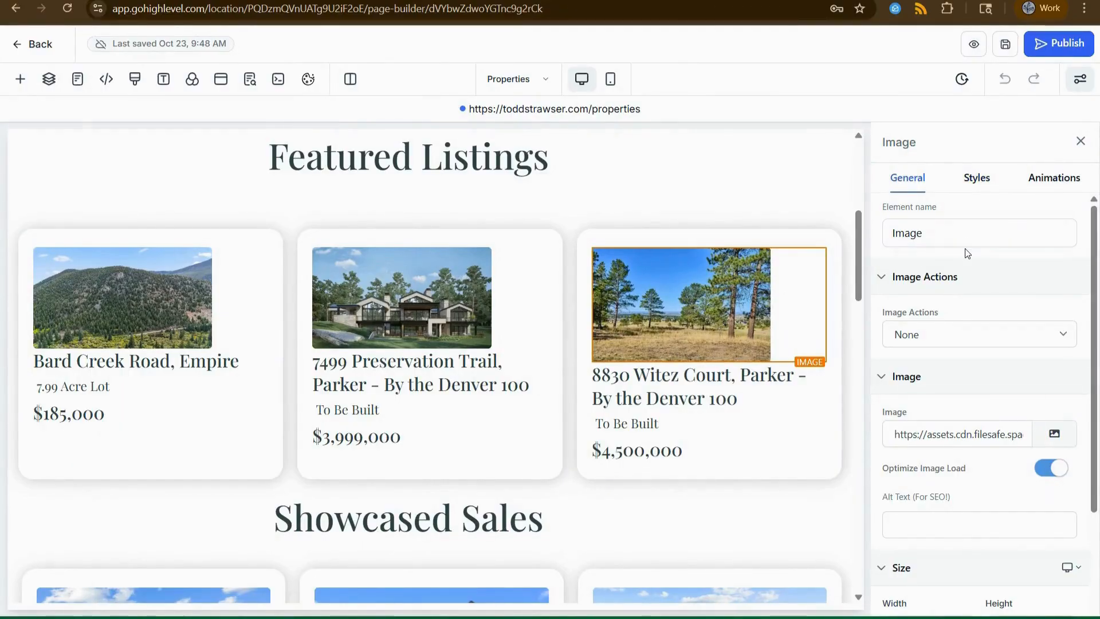
scroll(966, 255, "down", 3)
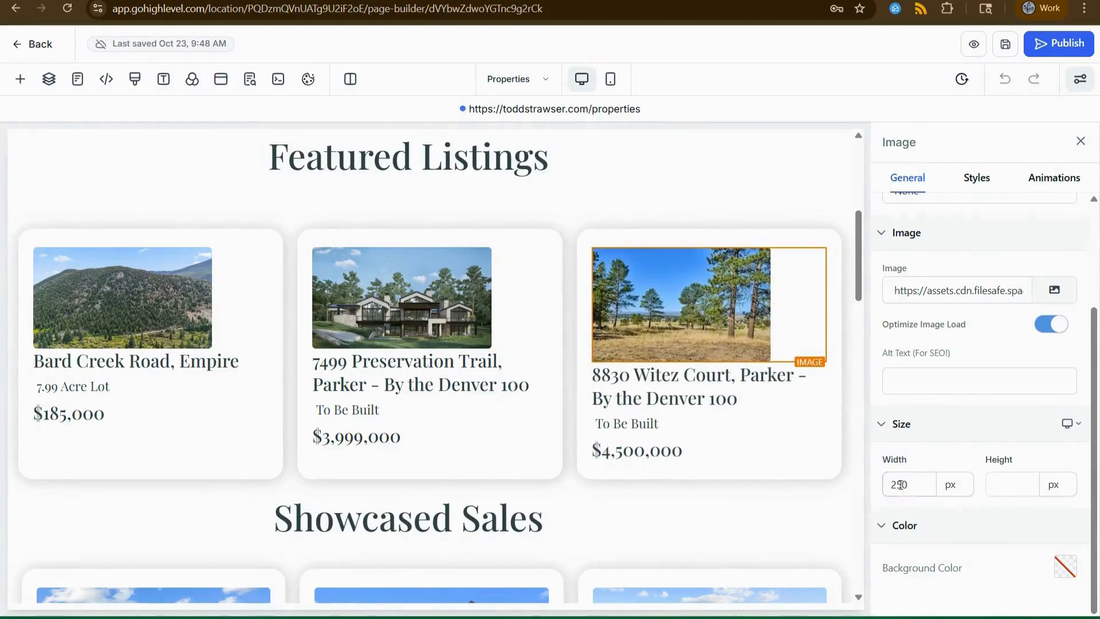
left_click_drag(919, 488, 876, 490)
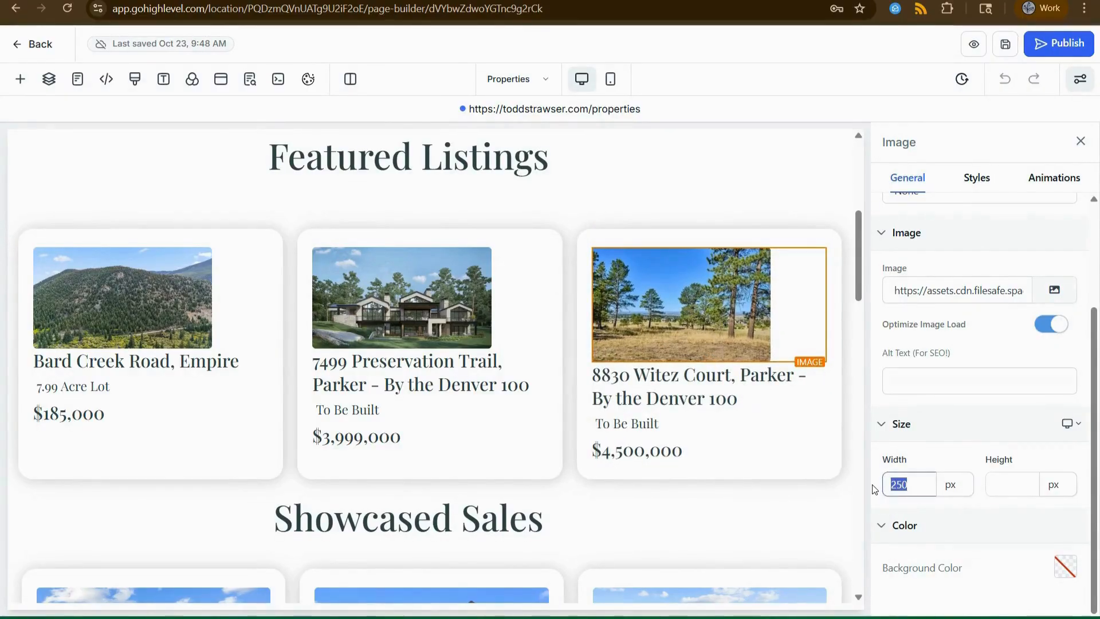
type("300")
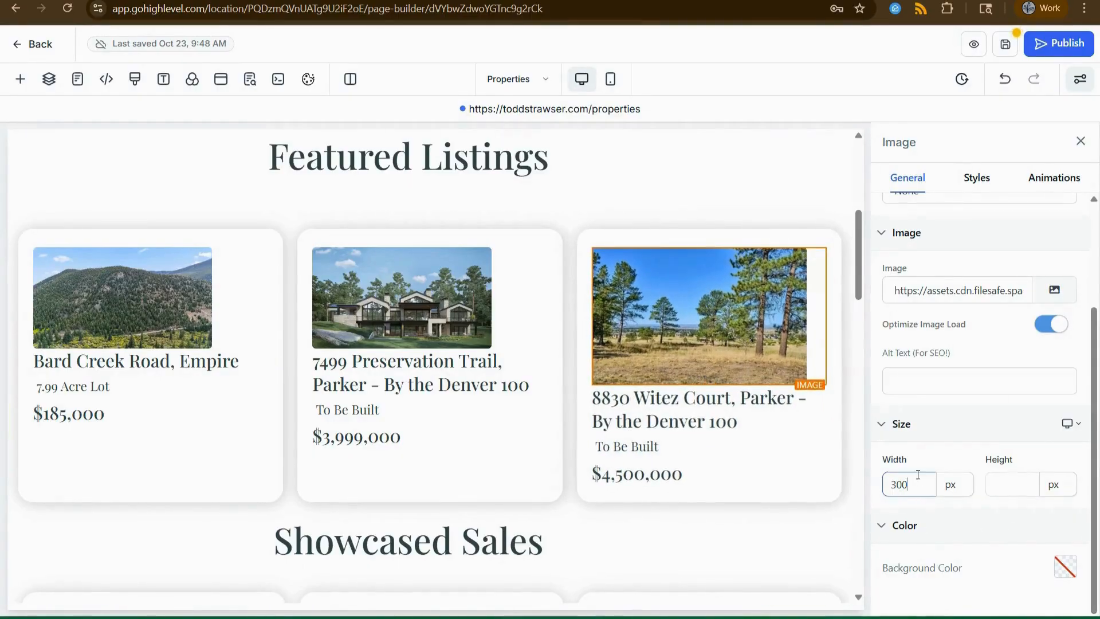
type("250")
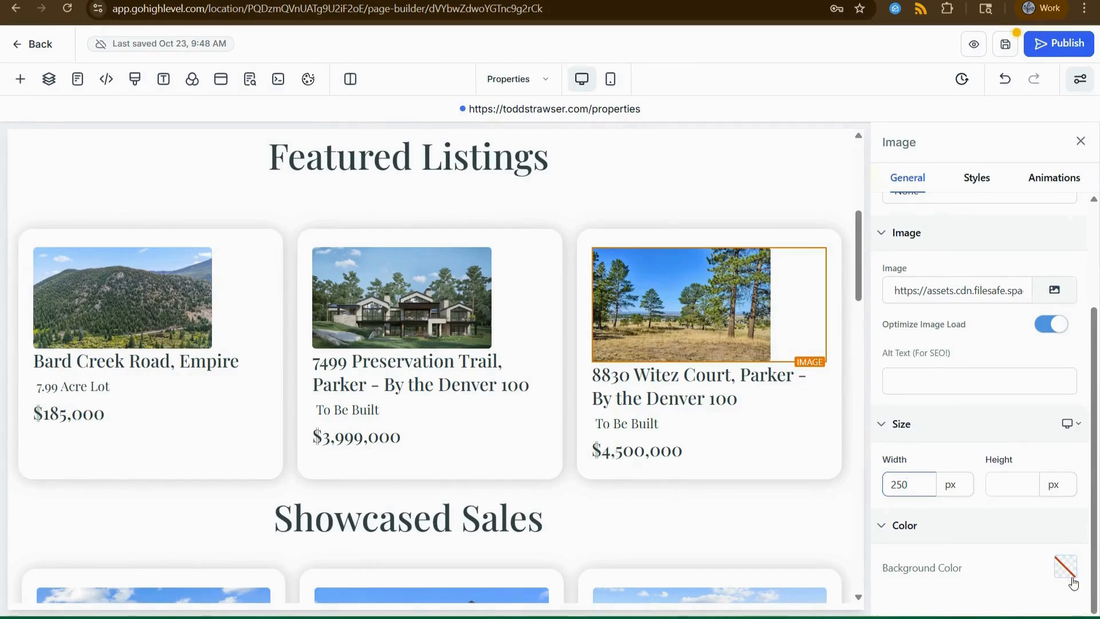
scroll(986, 493, "up", 1)
scroll(987, 492, "up", 2)
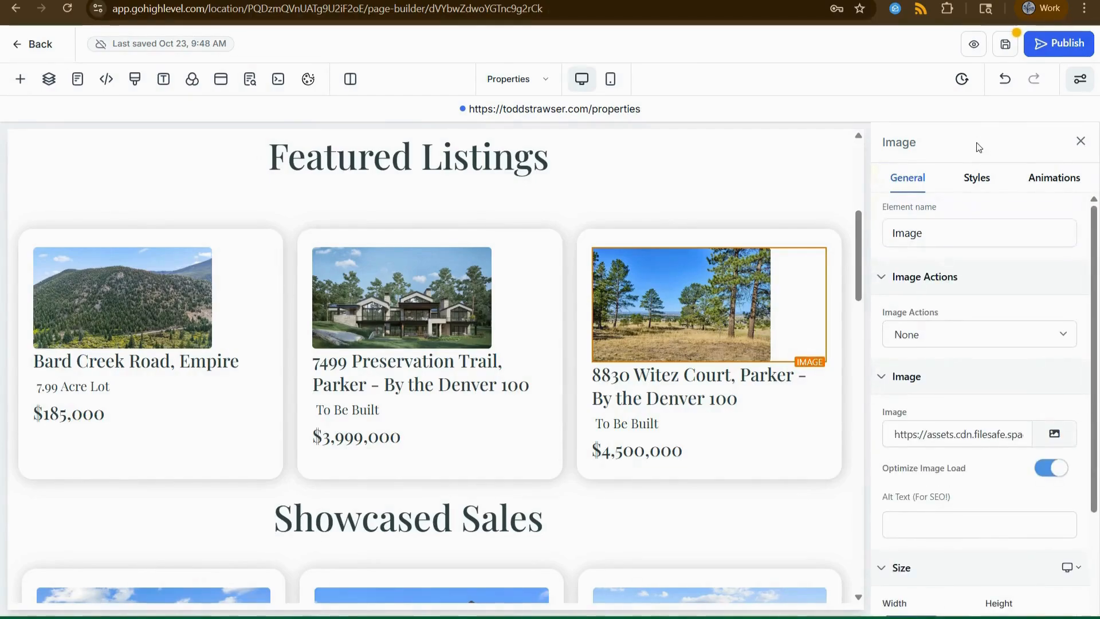
left_click(976, 179)
Scroll the image's Styles panel to the Margin & Padding section.
scroll(1054, 472, "down", 3)
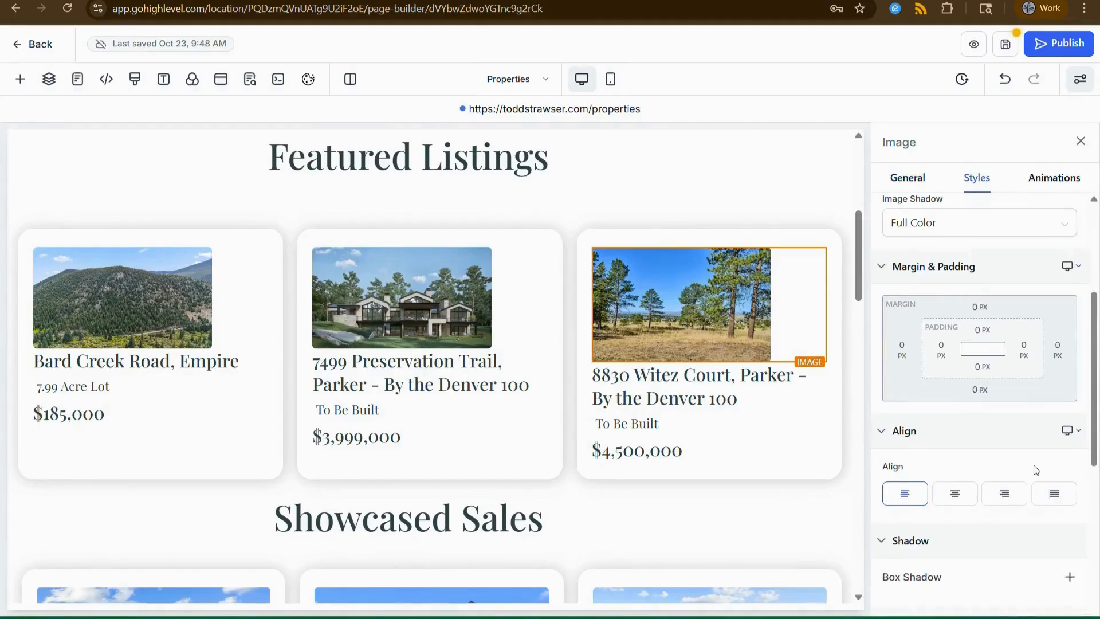
scroll(1048, 465, "down", 1)
scroll(1032, 468, "up", 1)
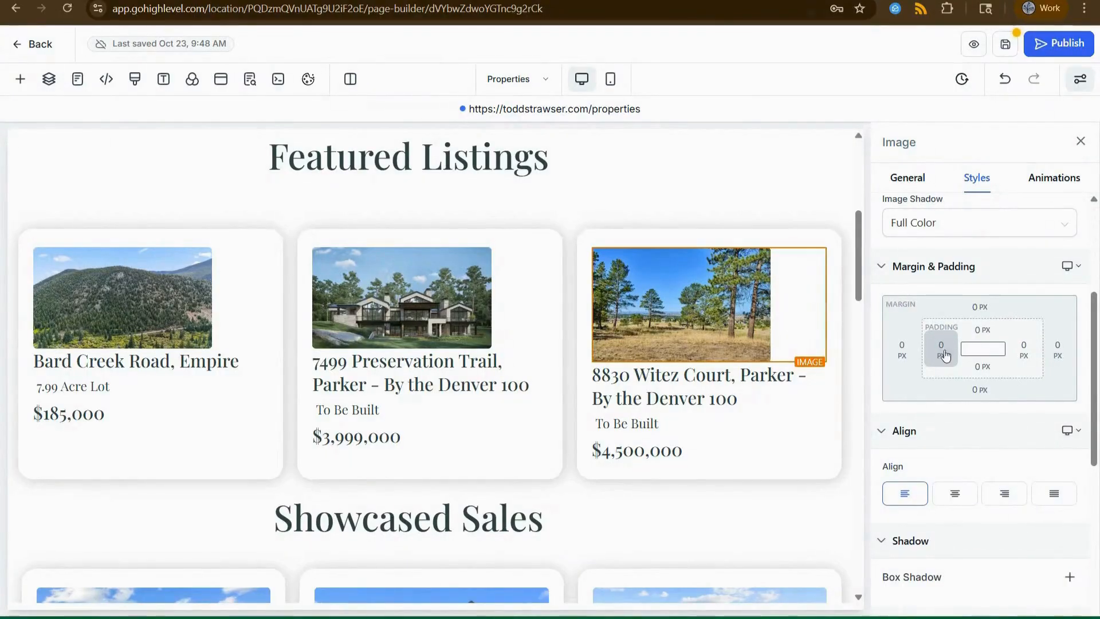
scroll(945, 357, "up", 2)
scroll(942, 321, "down", 1)
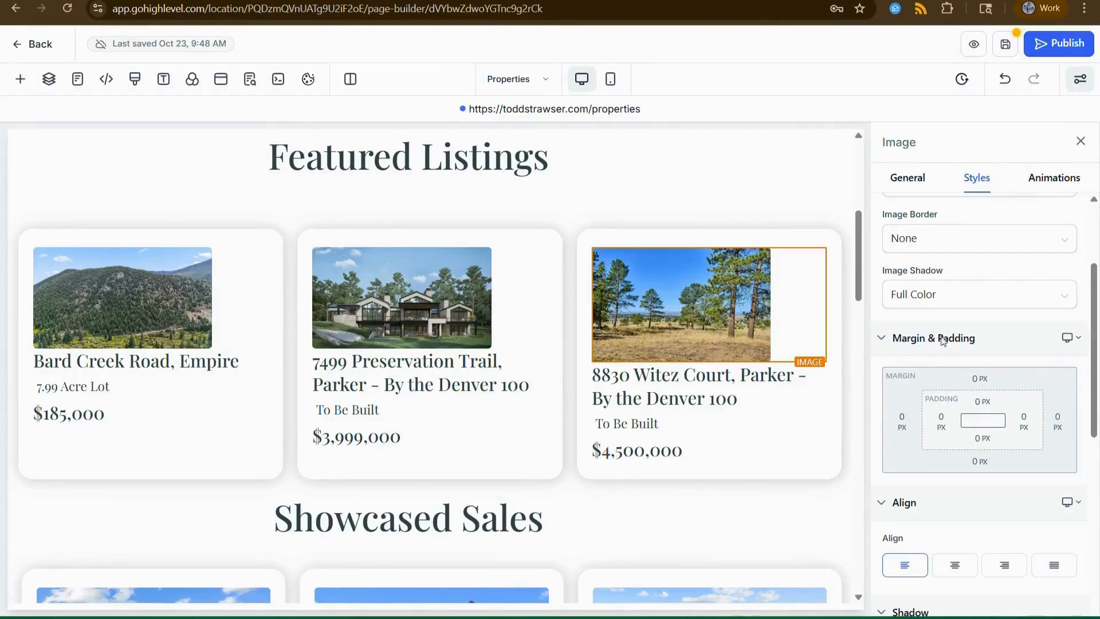
scroll(940, 344, "down", 1)
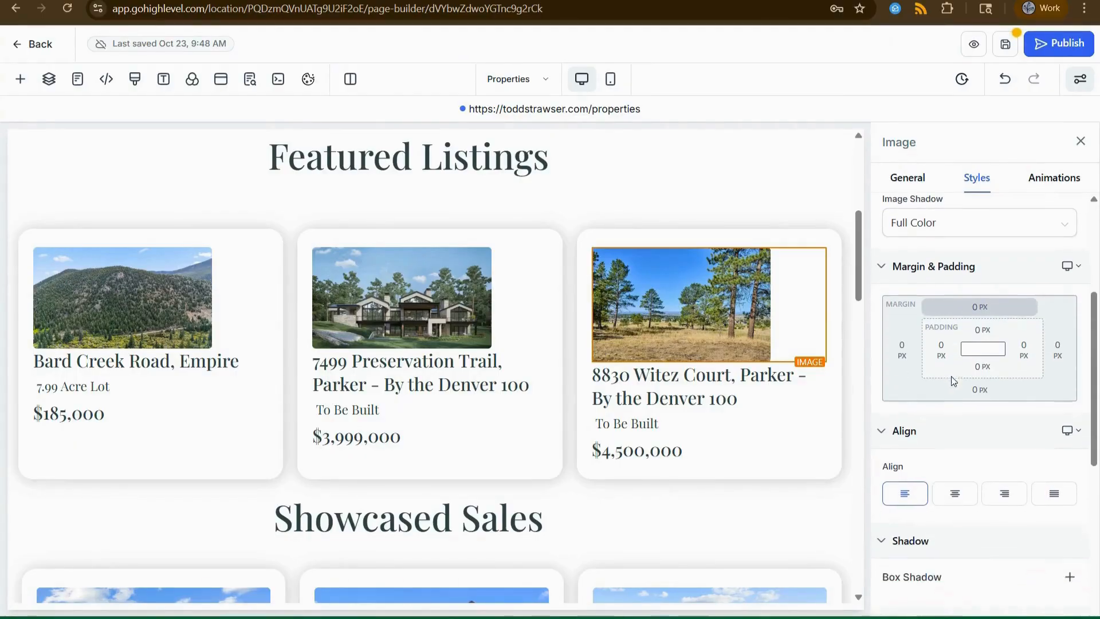
Try image padding values: left 10 px, then right 40 px and left 40 px.
left_click(939, 348)
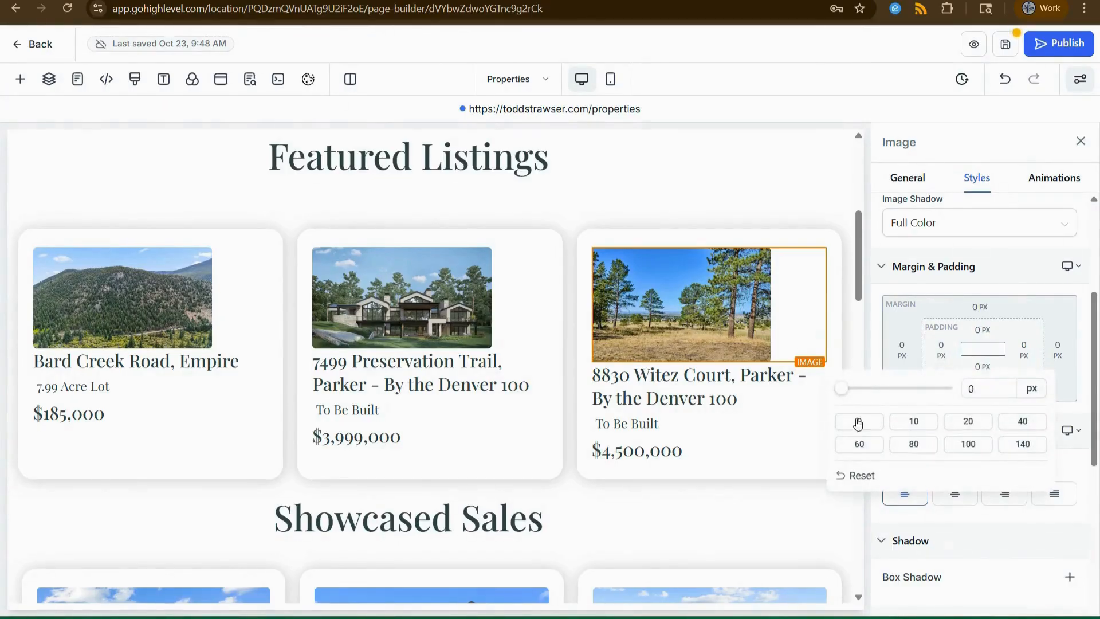
left_click(914, 421)
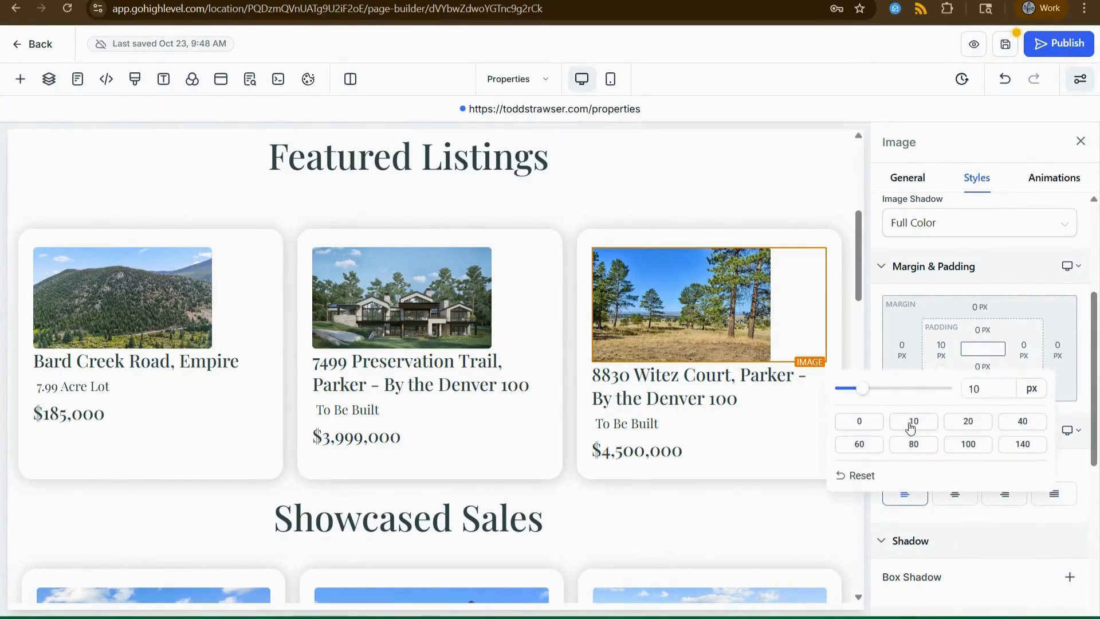
left_click(1029, 346)
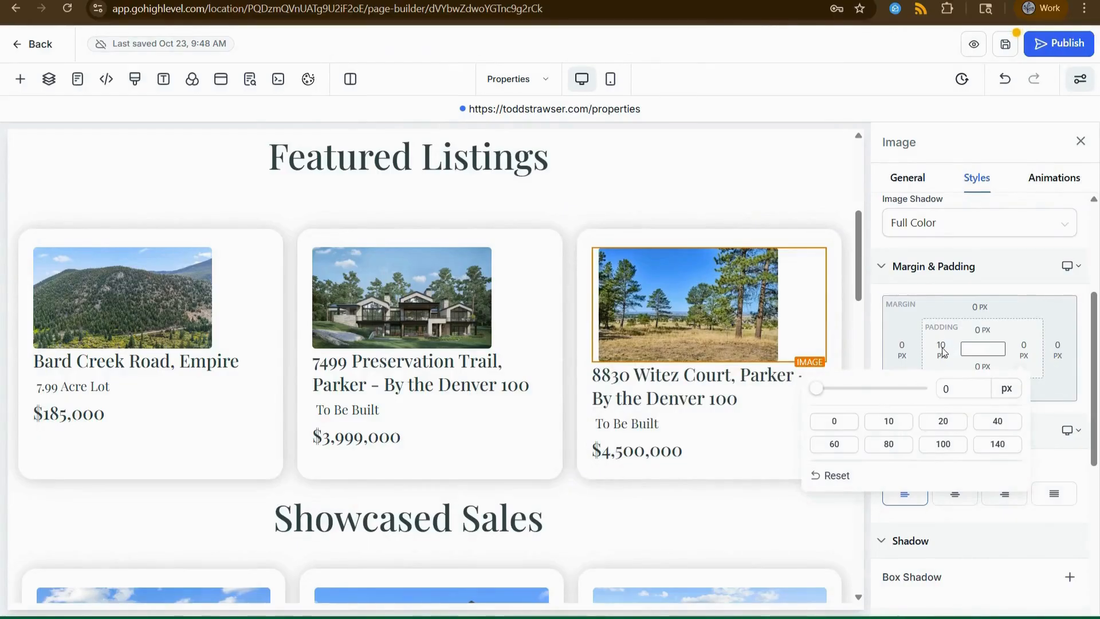
left_click(1011, 431)
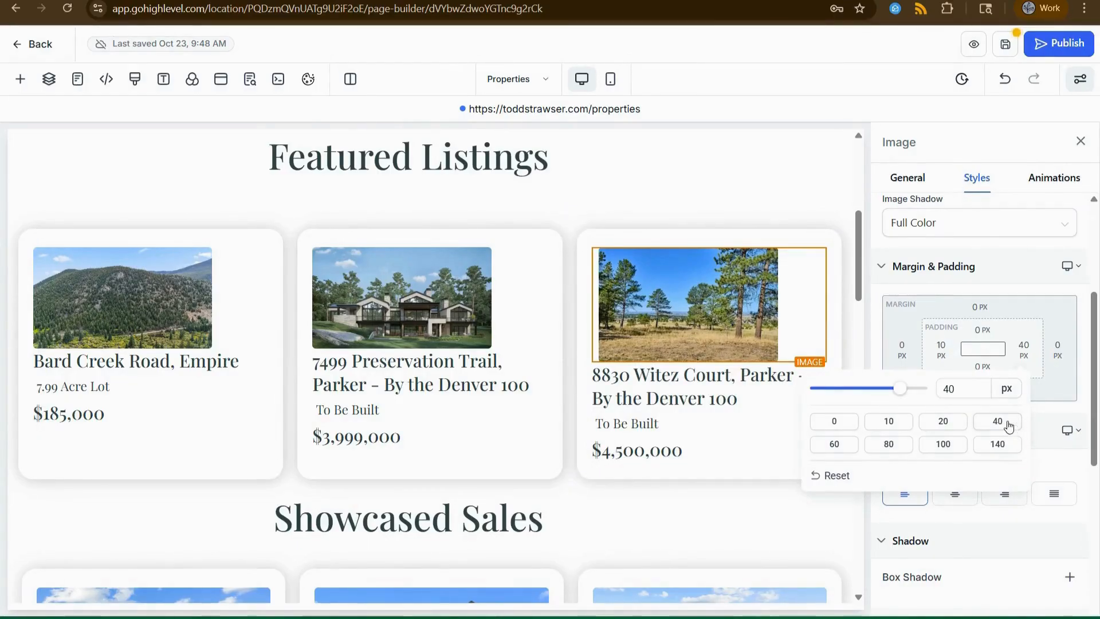
left_click(938, 343)
left_click(938, 344)
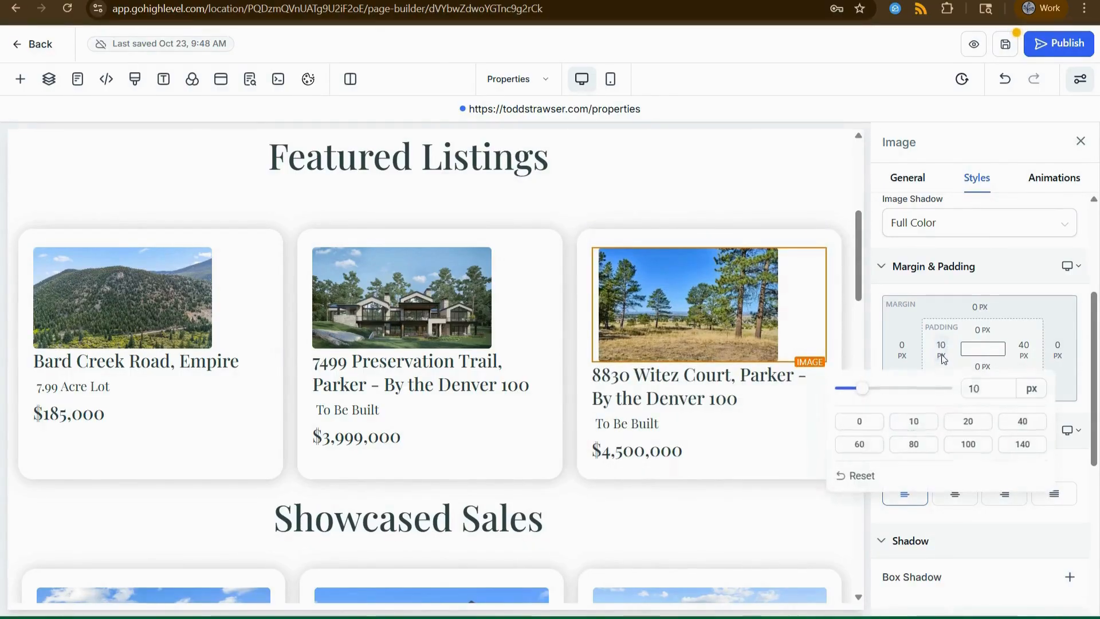
left_click(1023, 425)
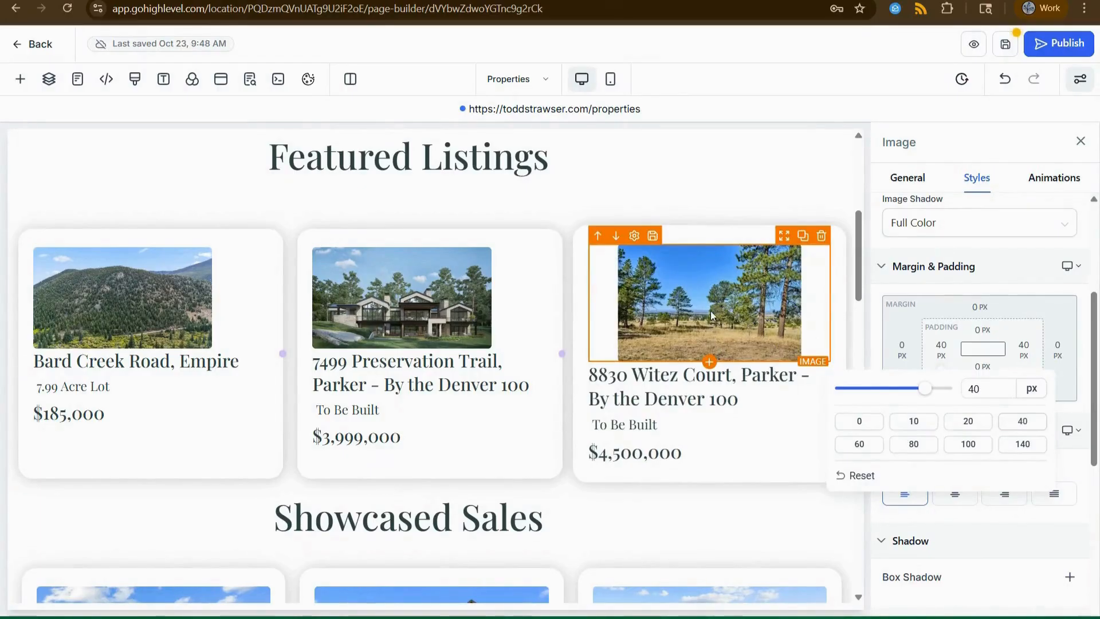
left_click(941, 346)
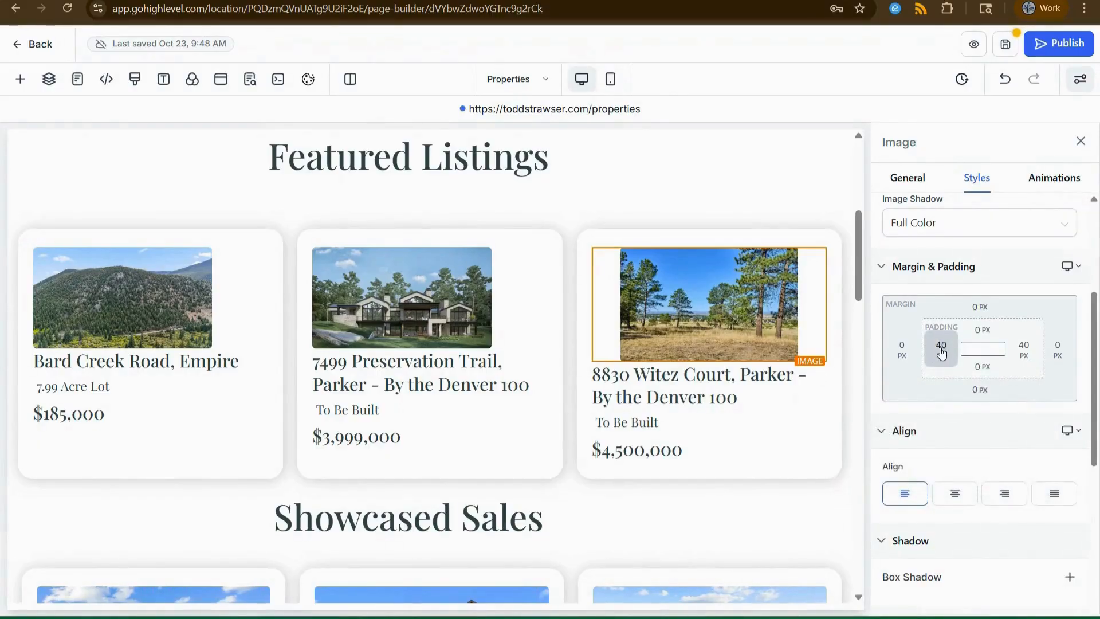
Reset the image's left and right padding to 0 px so it sits flush left.
left_click(942, 351)
left_click(859, 421)
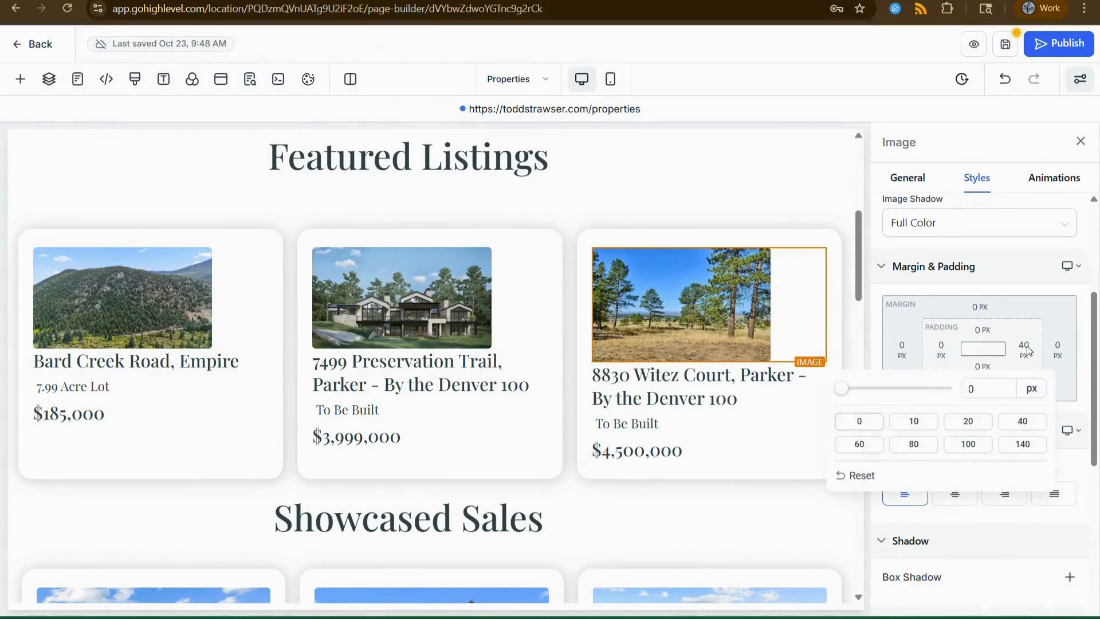
left_click(1025, 347)
left_click(1025, 348)
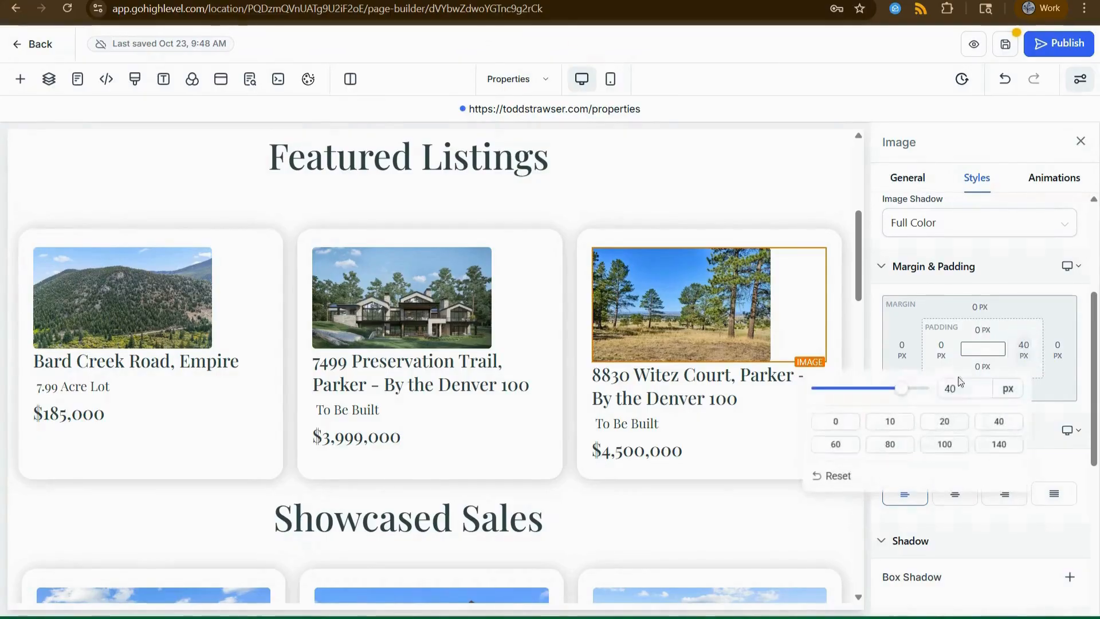
left_click(837, 423)
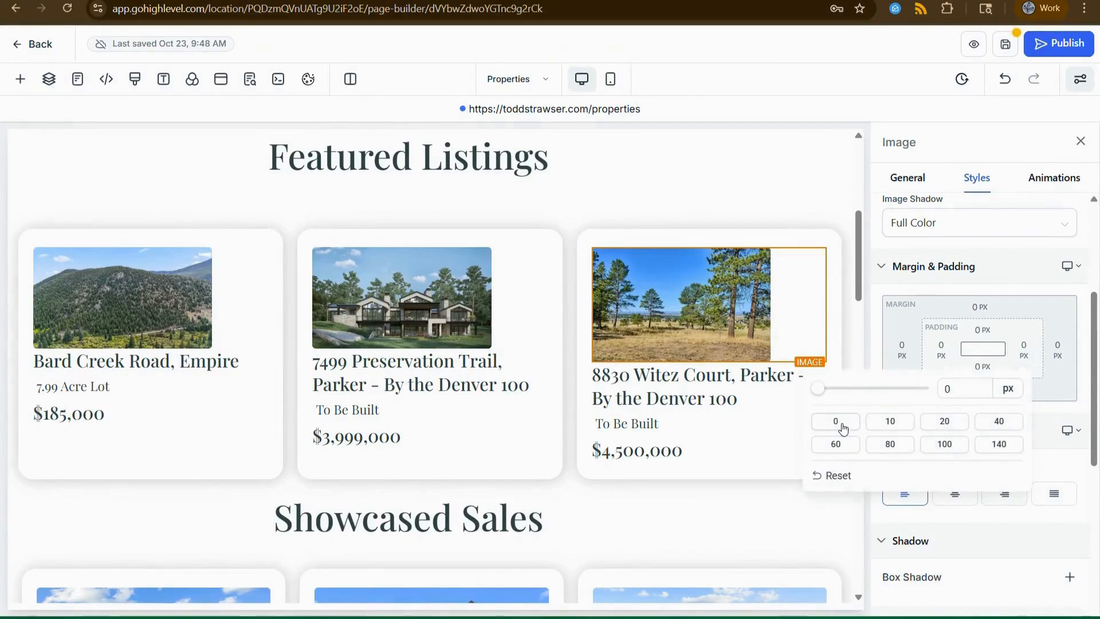
left_click(1038, 294)
scroll(988, 422, "down", 1)
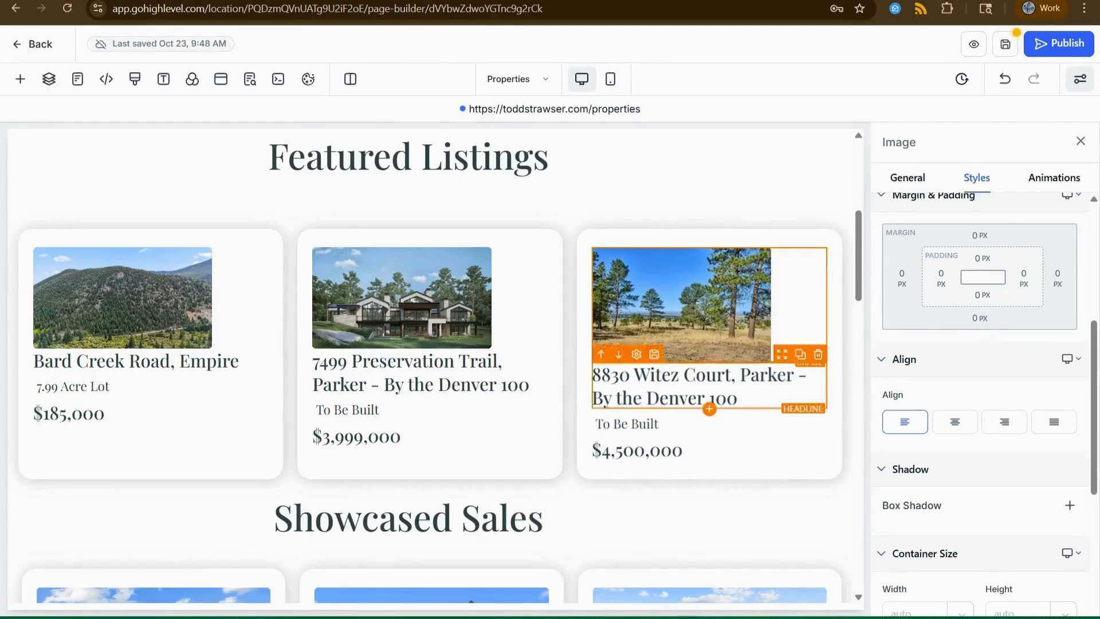
left_click(955, 424)
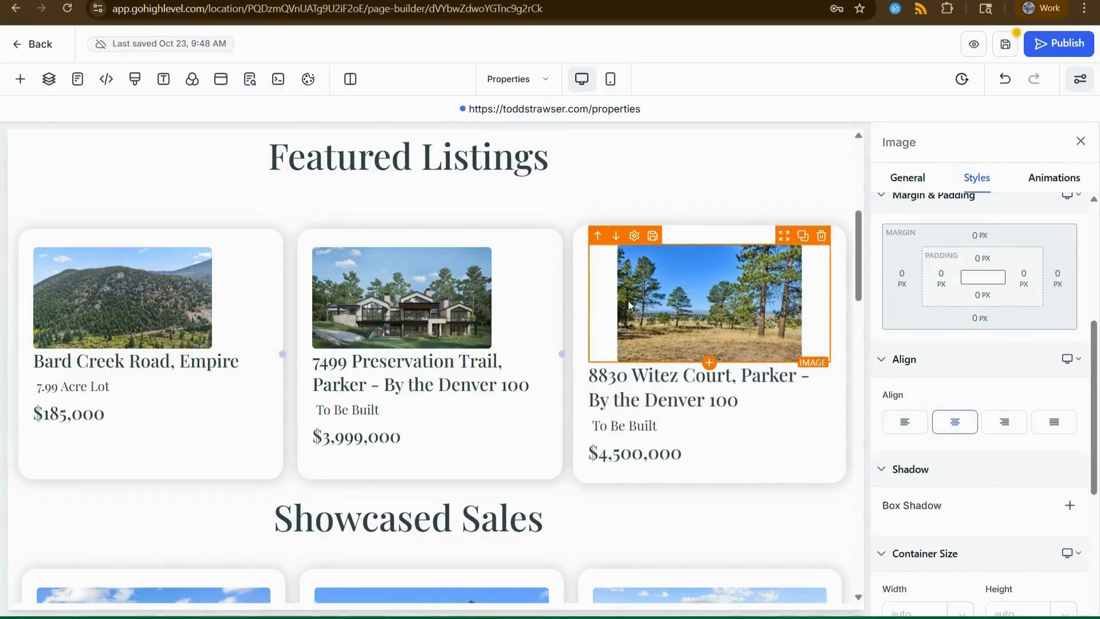
left_click(1007, 425)
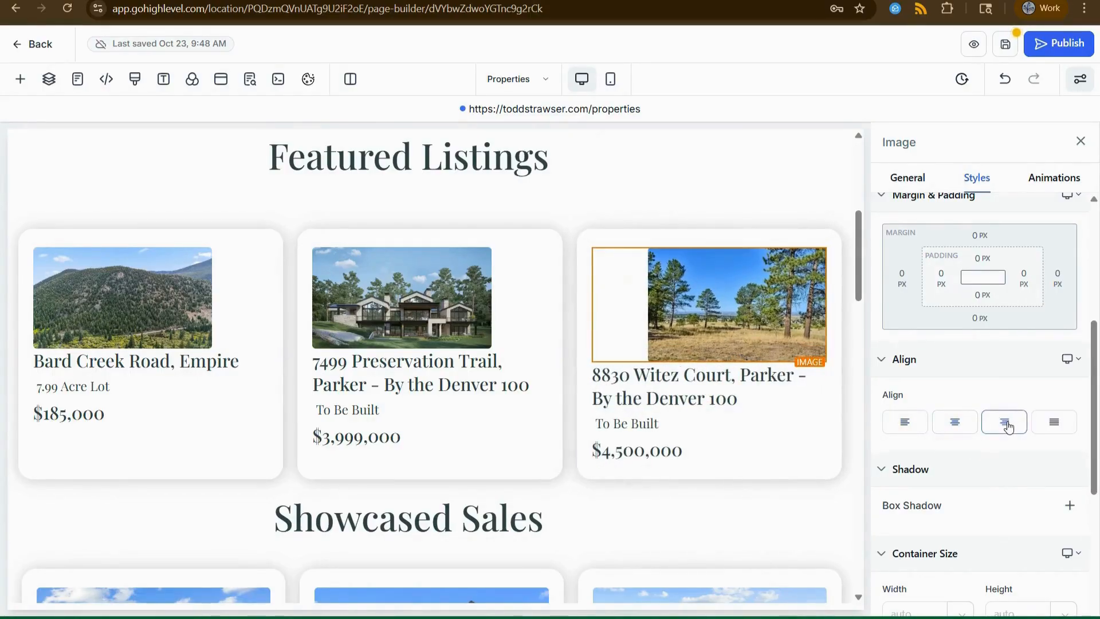
left_click(971, 427)
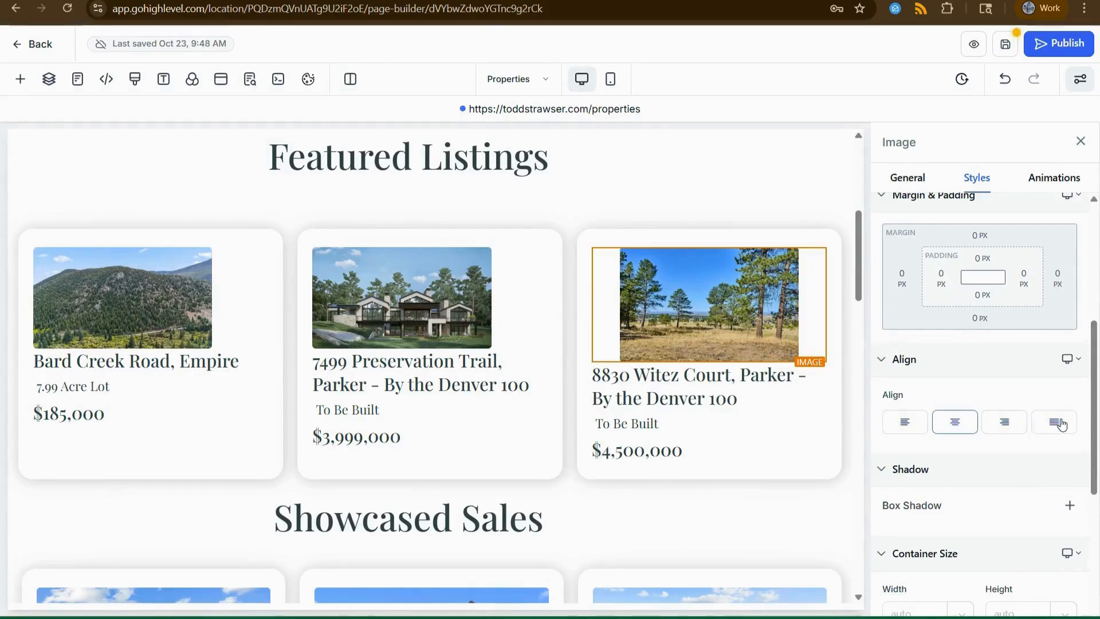
left_click(1054, 422)
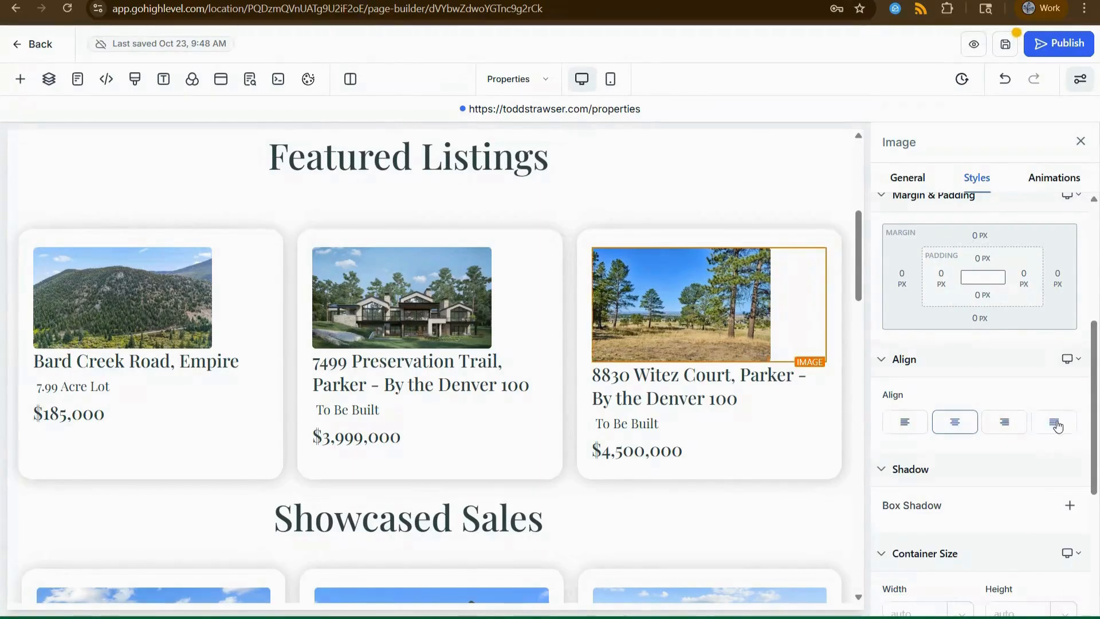
left_click(899, 428)
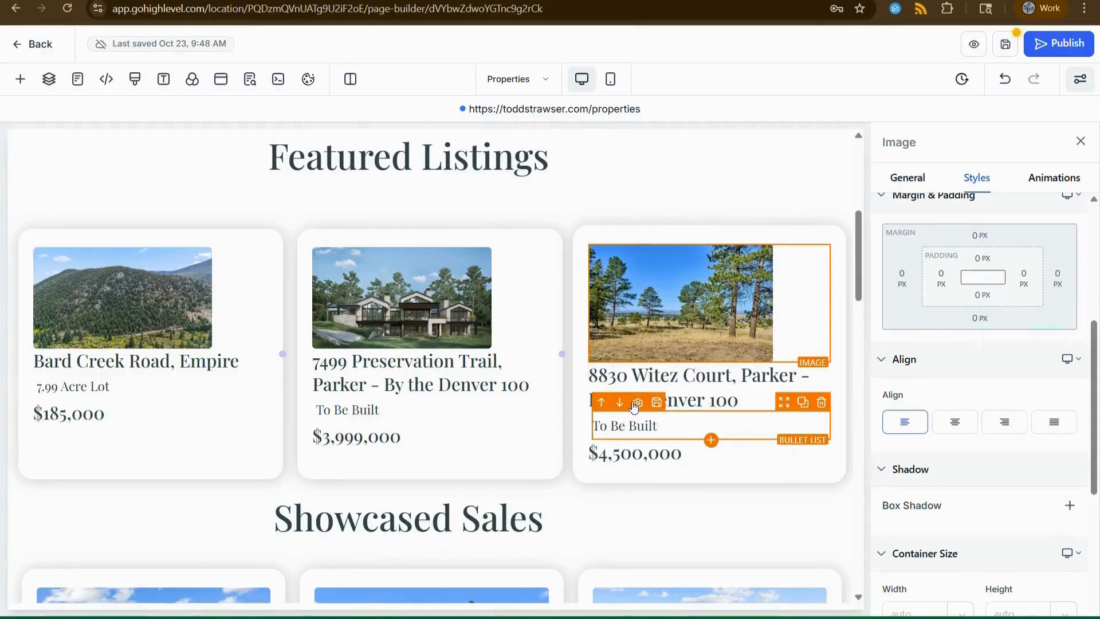
Review the Witez Court headline's styles, then select the whole Featured Listings row.
left_click(697, 399)
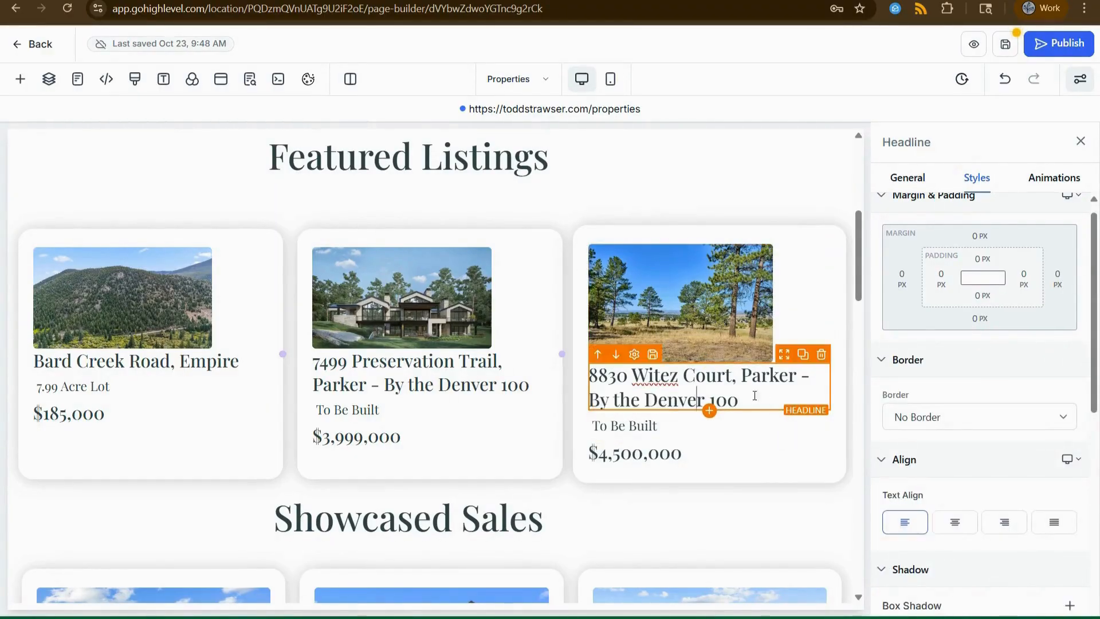
scroll(996, 426, "down", 2)
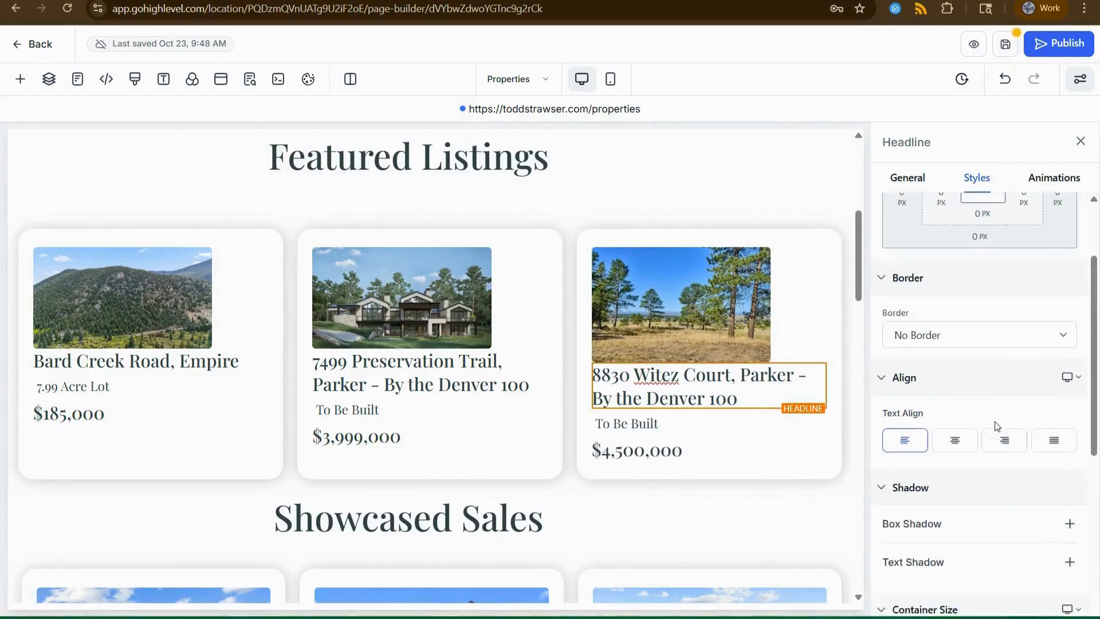
scroll(996, 427, "up", 2)
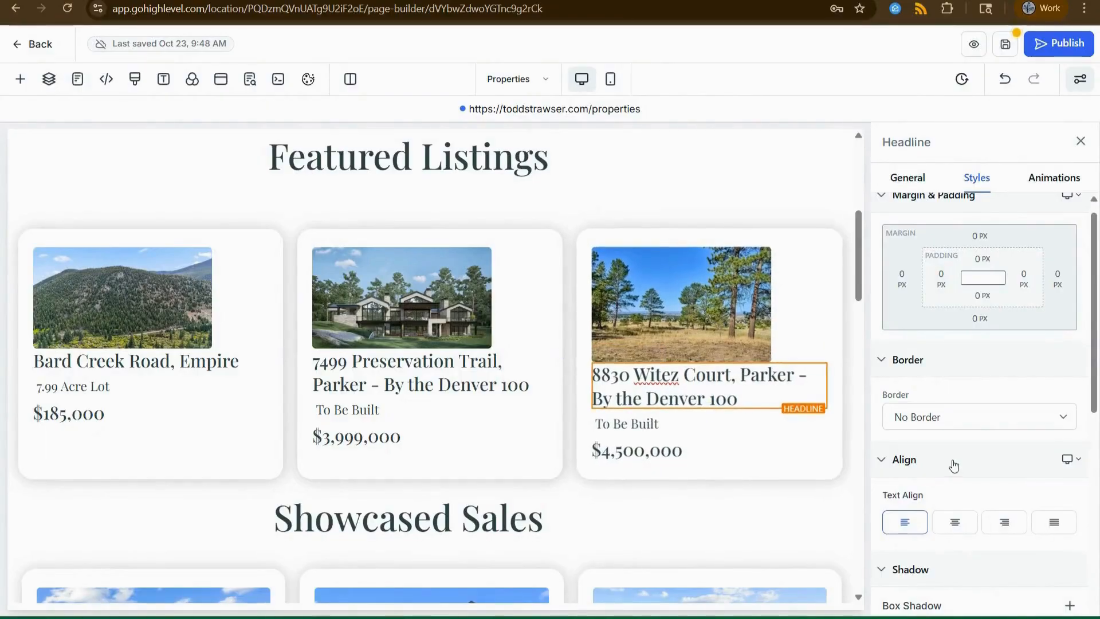
scroll(954, 465, "down", 2)
scroll(917, 447, "down", 2)
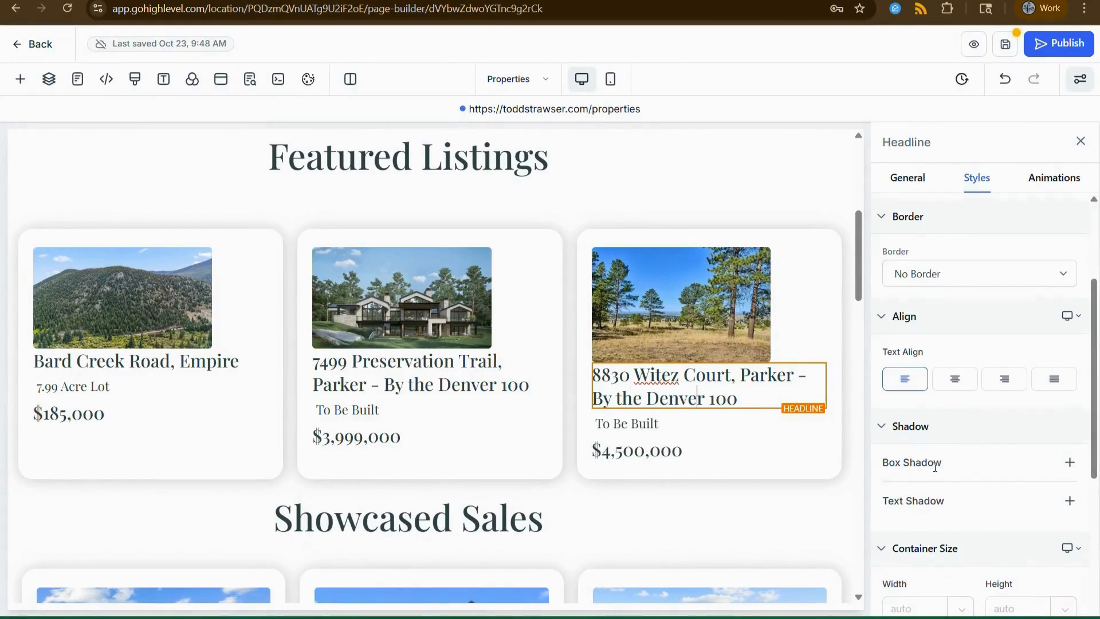
scroll(947, 486, "down", 4)
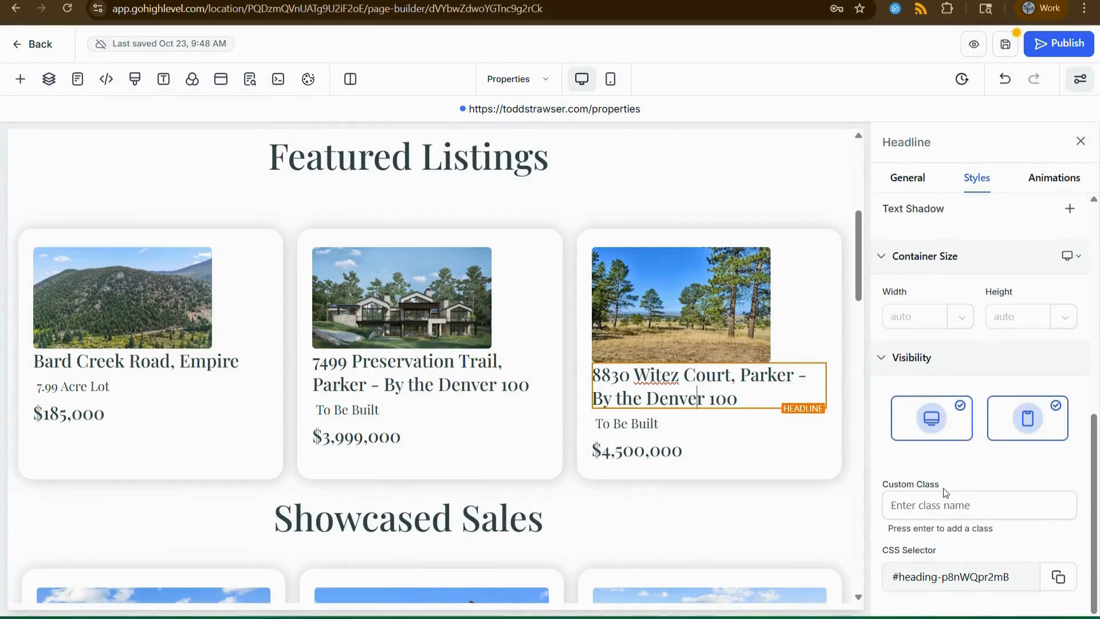
scroll(937, 379, "up", 1)
scroll(937, 379, "up", 5)
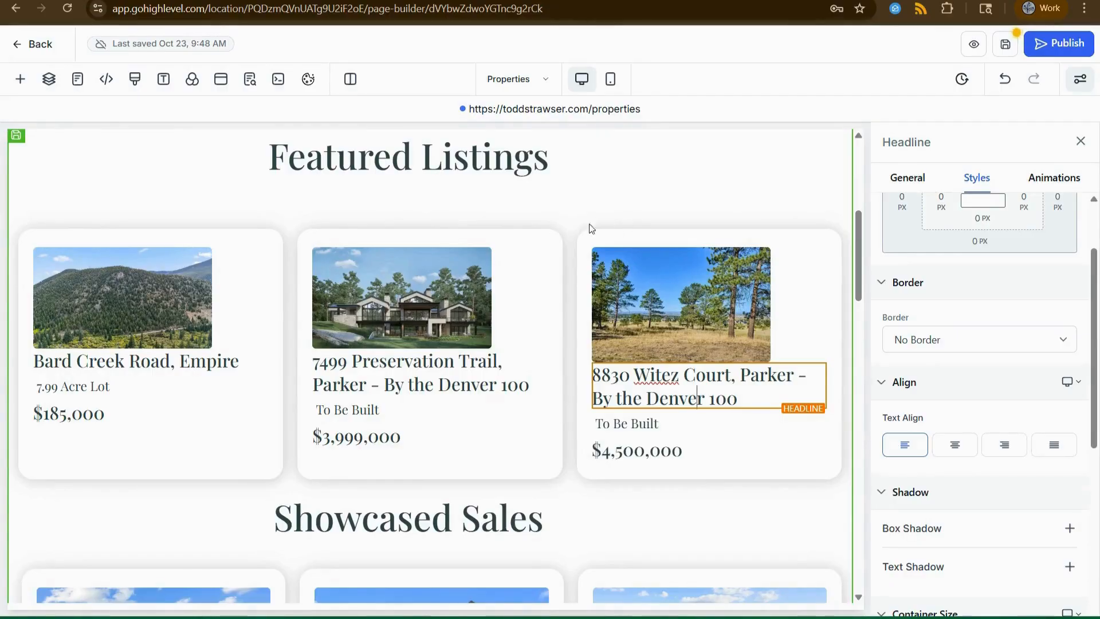
left_click(843, 446)
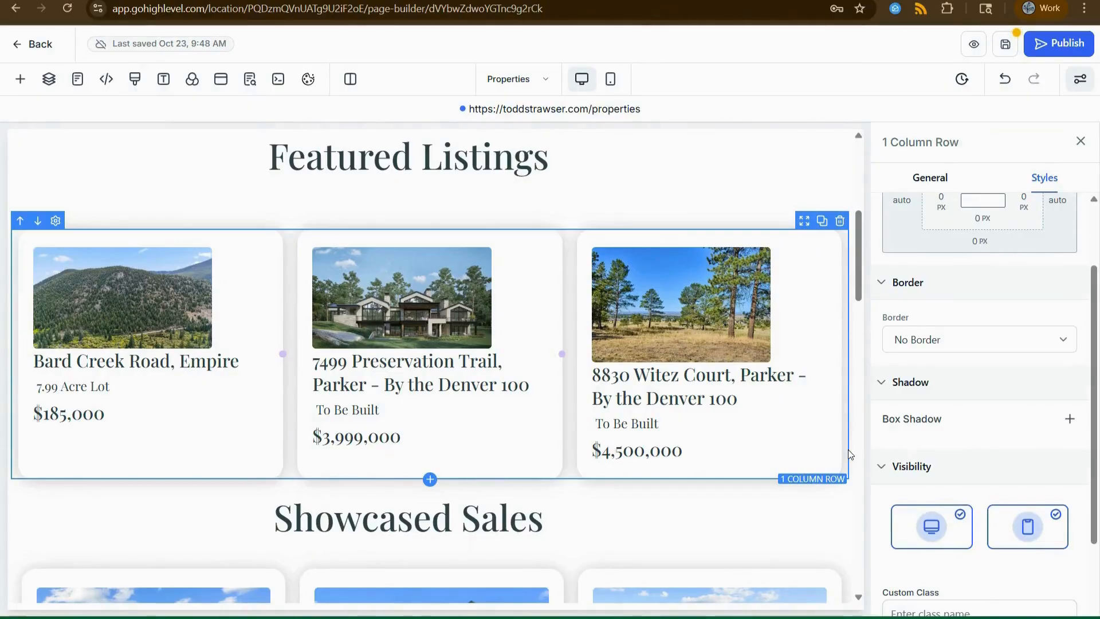
Clone the Featured Listings row and scroll to check the copy beneath it.
left_click(823, 221)
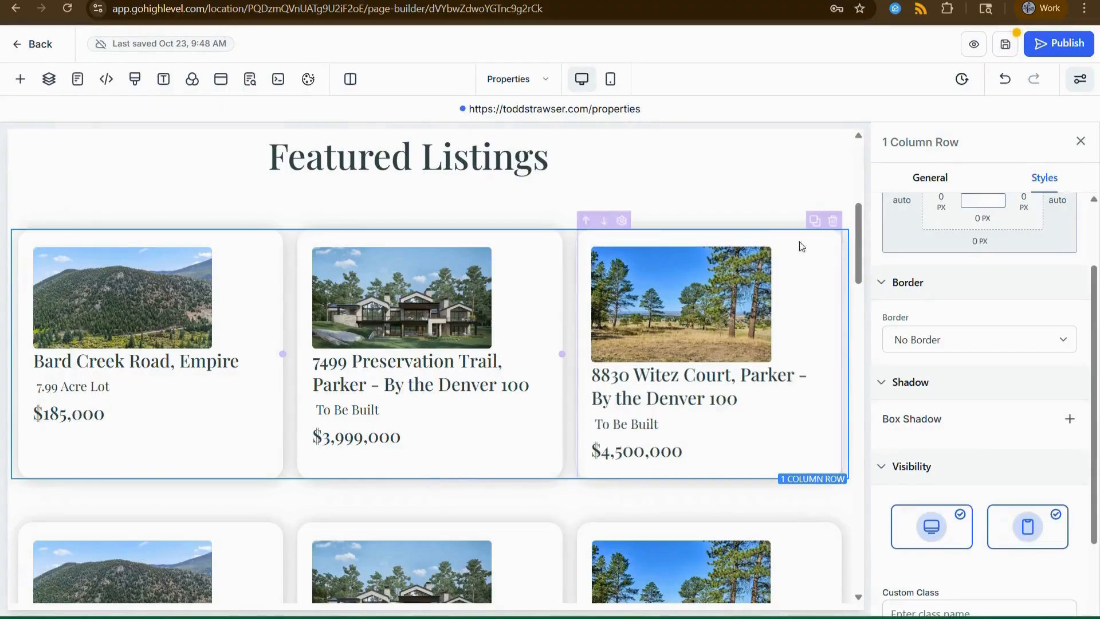
scroll(794, 247, "down", 4)
scroll(786, 257, "down", 1)
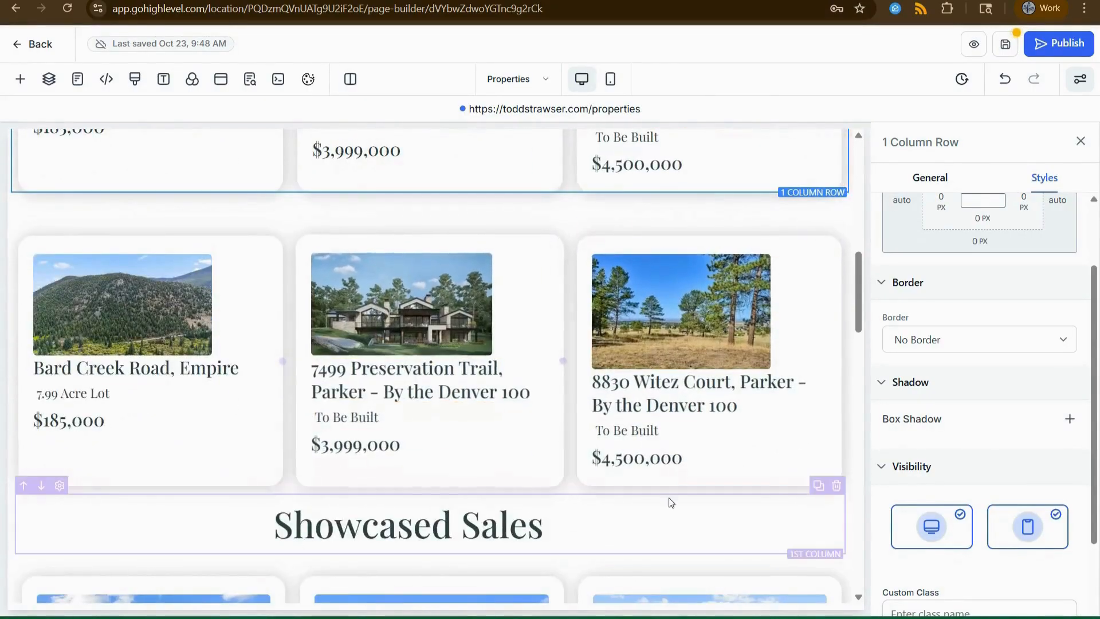
scroll(558, 382, "up", 3)
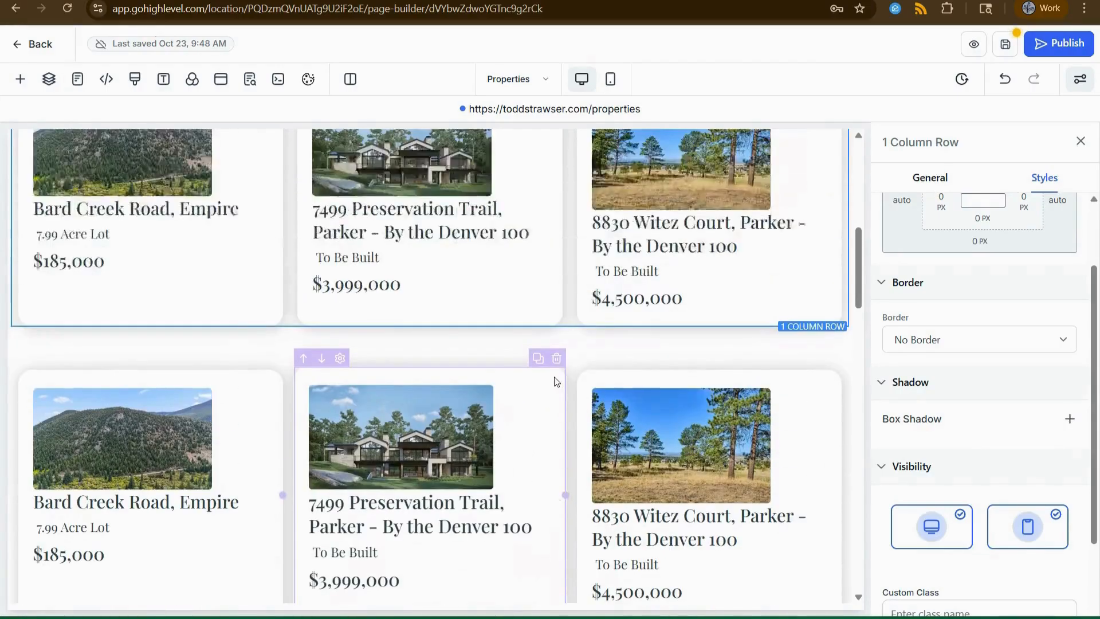
scroll(470, 346, "up", 3)
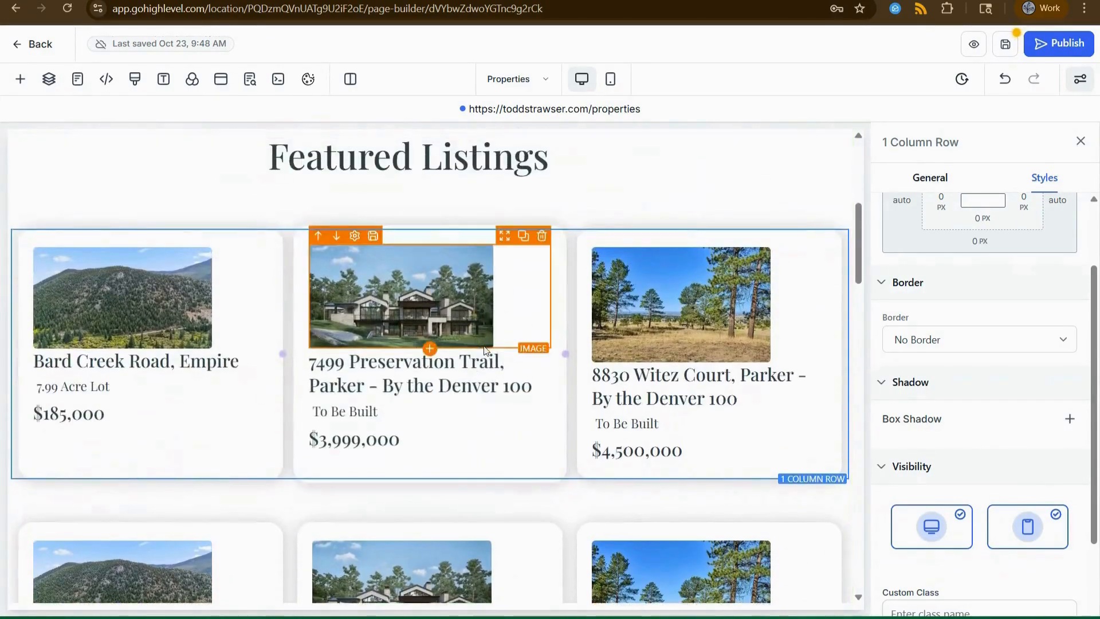
scroll(464, 321, "down", 3)
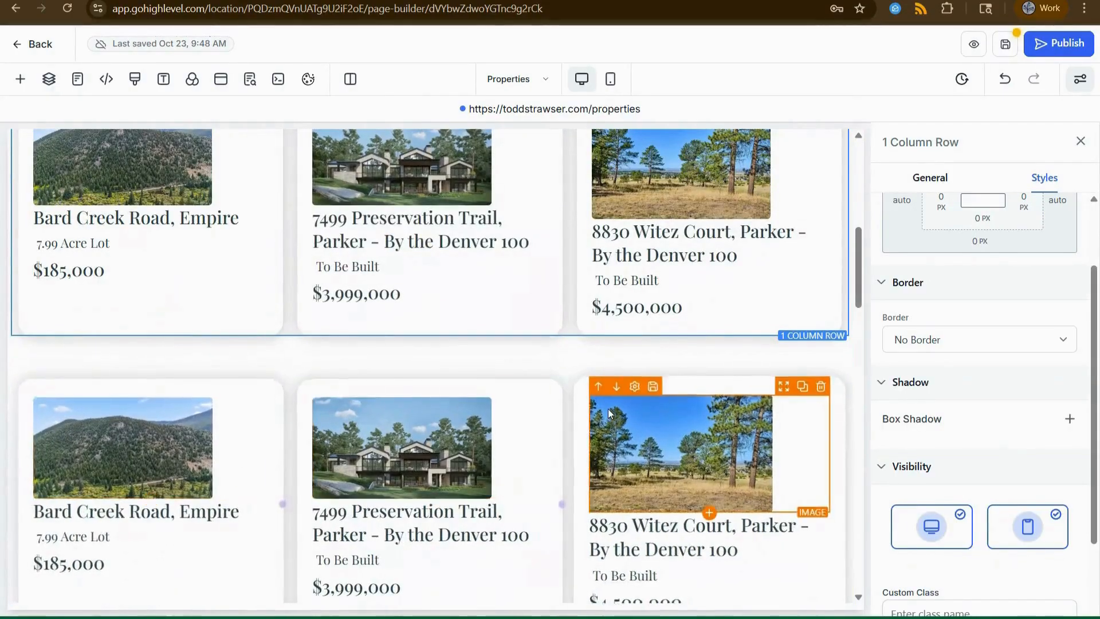
scroll(401, 401, "down", 3)
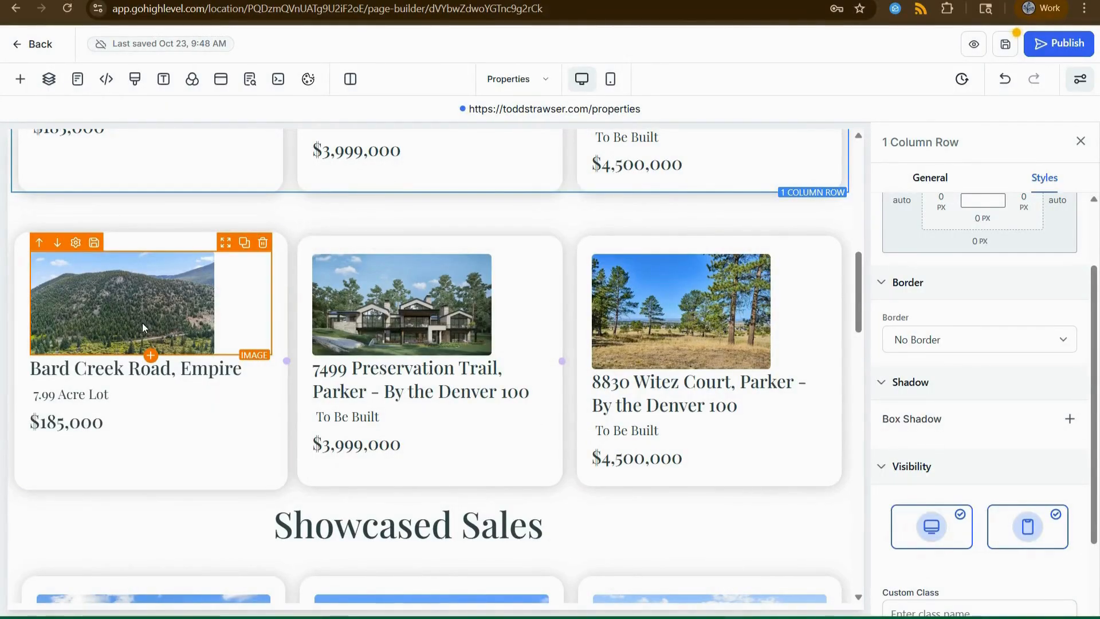
Open the media library for the copied row's Bard Creek Road photo from its General settings.
left_click(133, 310)
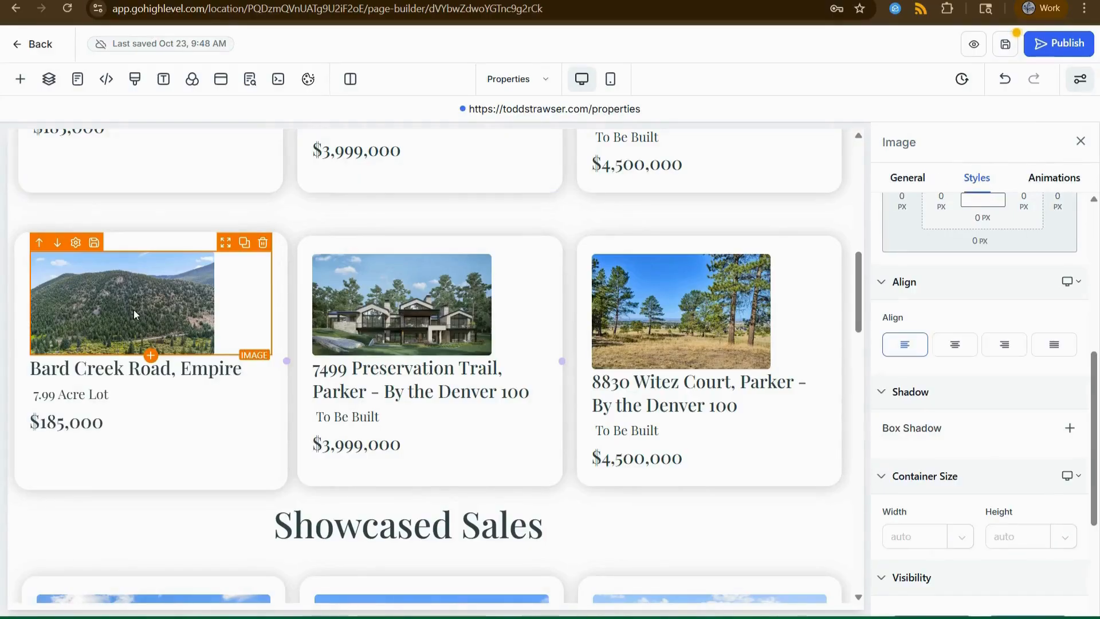
scroll(1031, 356, "up", 5)
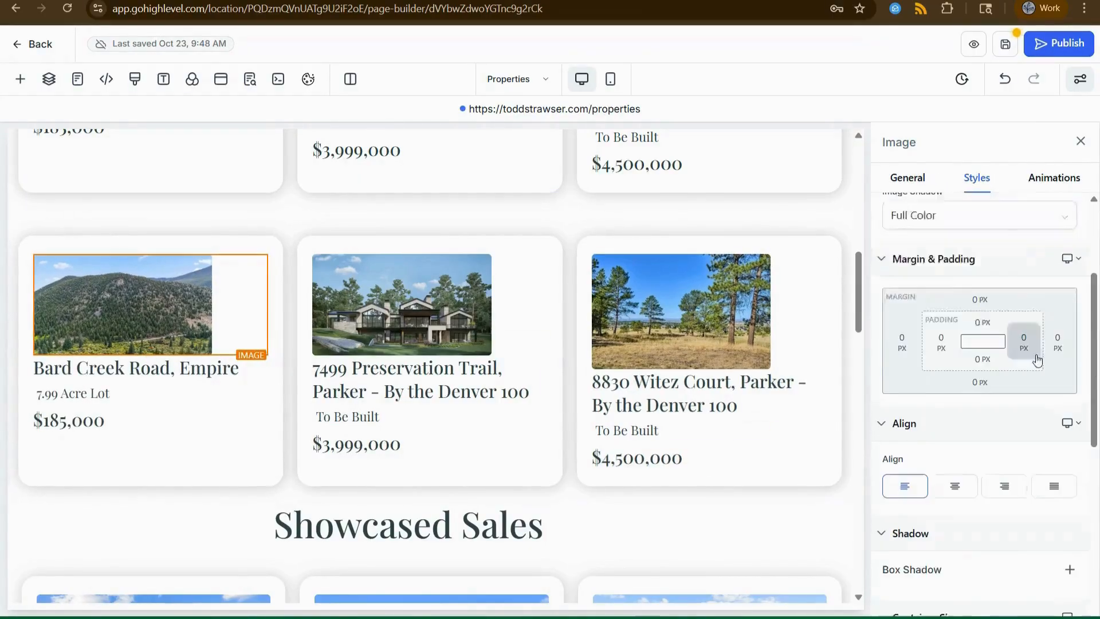
left_click(909, 178)
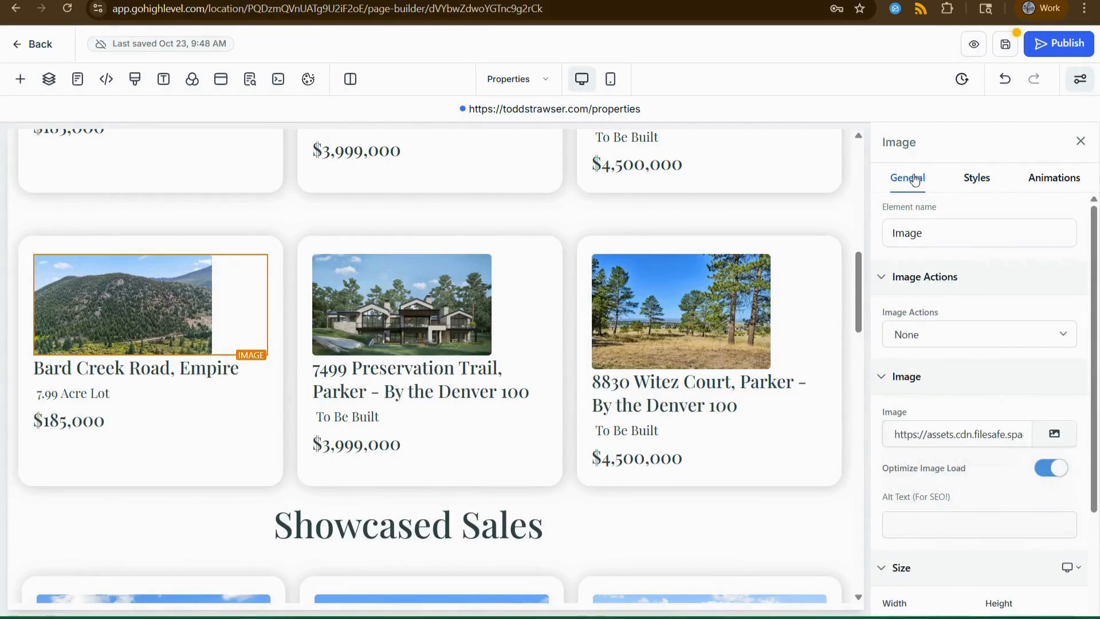
left_click(1053, 433)
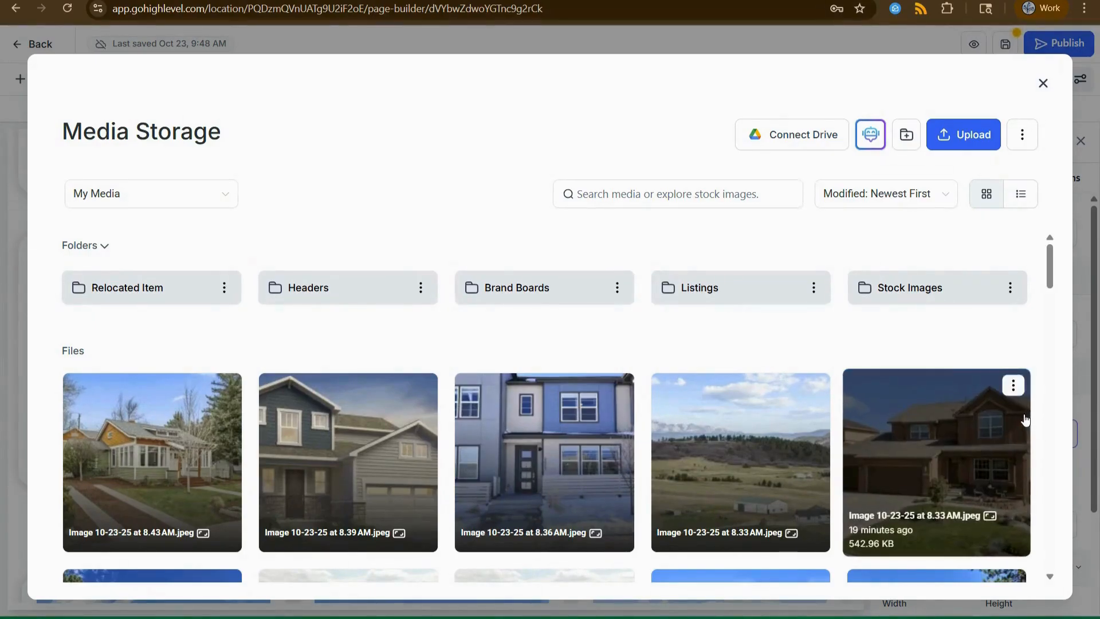
Close the media library, duplicate the Witez Court card, then delete the extra fourth card.
left_click(1043, 84)
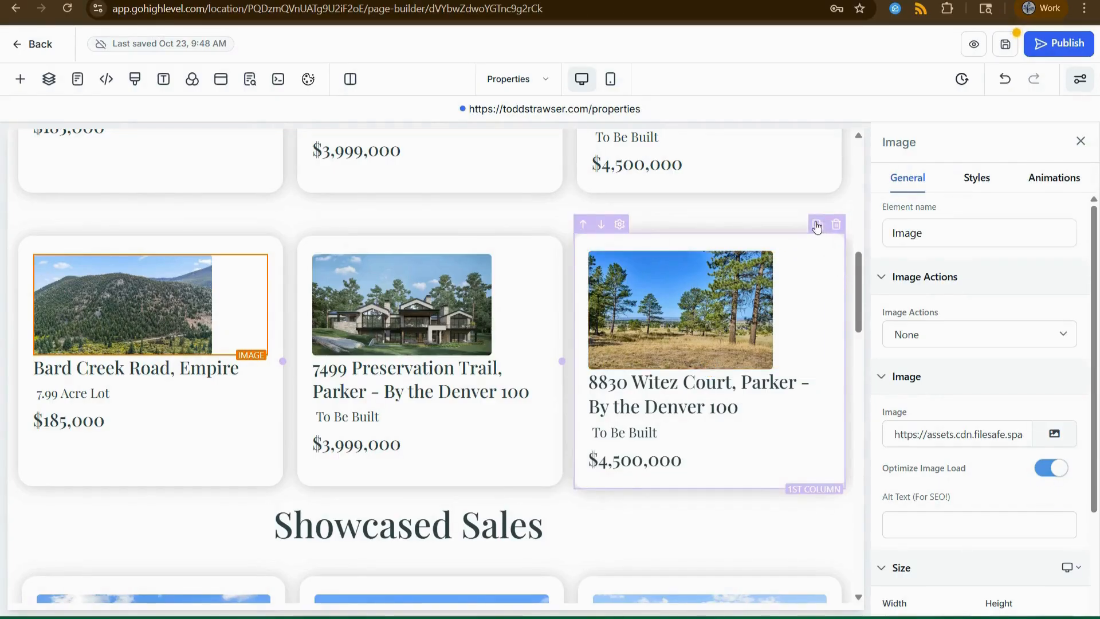
left_click(817, 226)
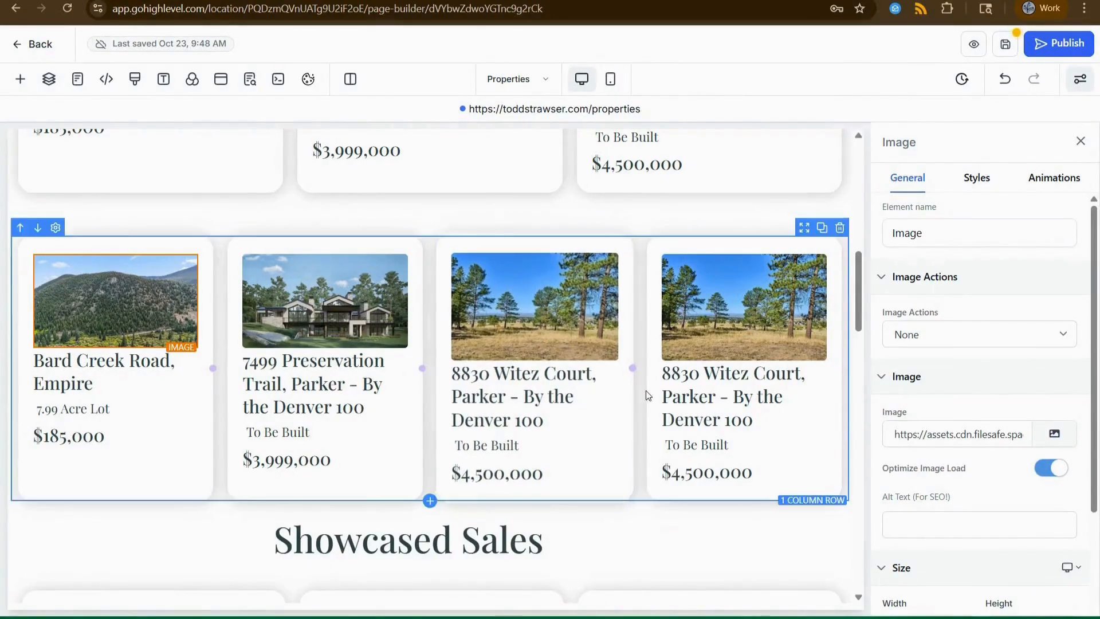
left_click(836, 228)
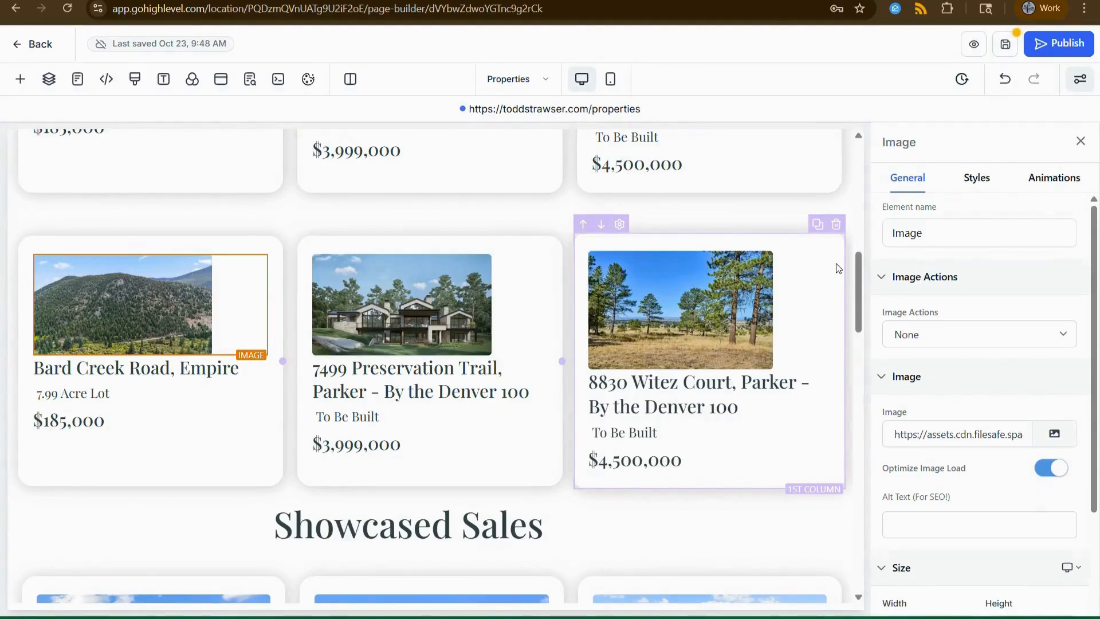
Delete the third card's image, address, To Be Built line and $4,500,000 price, then its empty column.
mouse_move(808, 283)
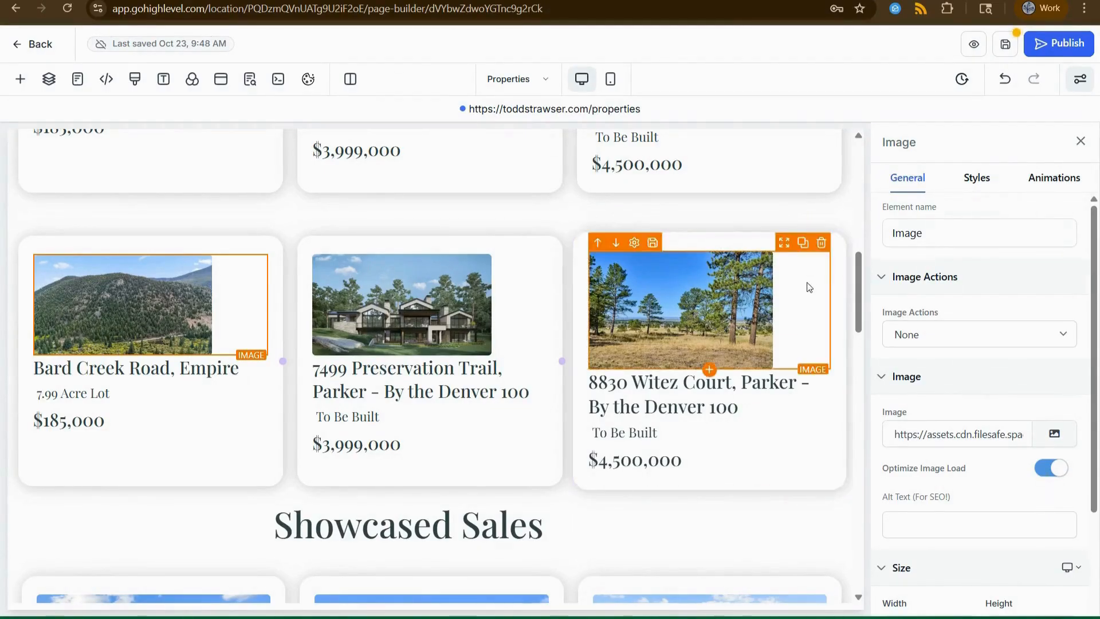
left_click(822, 244)
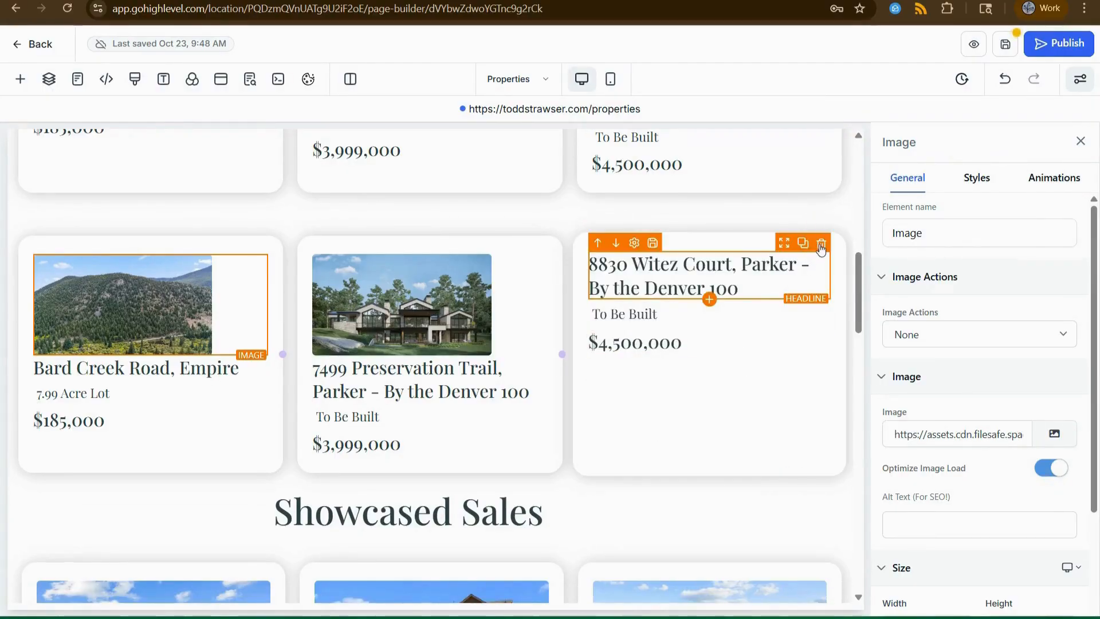
left_click(820, 252)
mouse_move(716, 269)
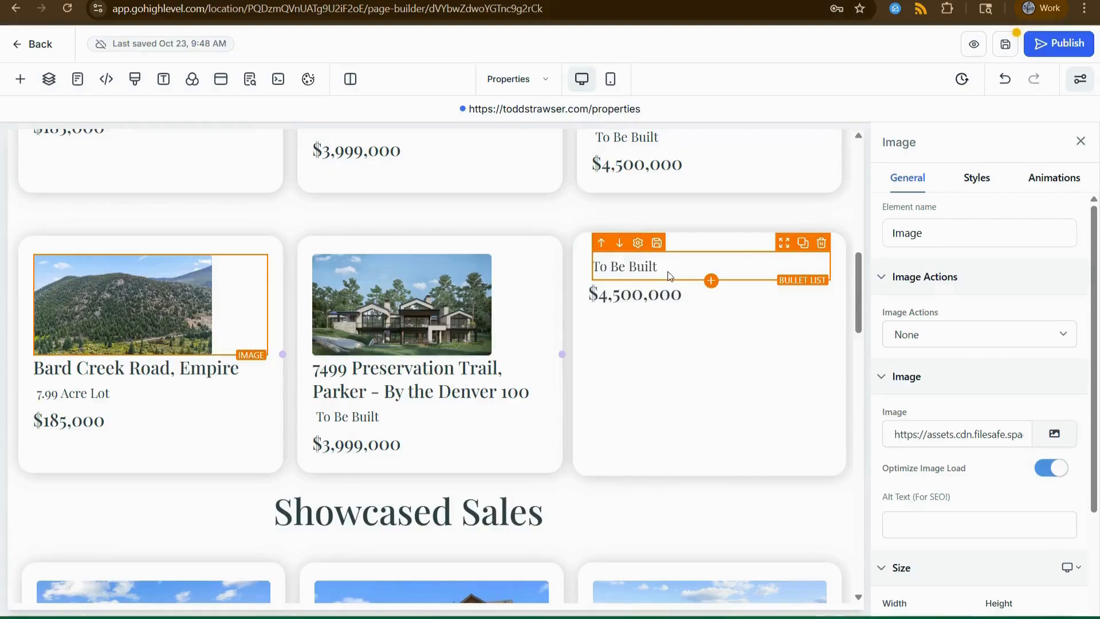
left_click(821, 245)
mouse_move(712, 266)
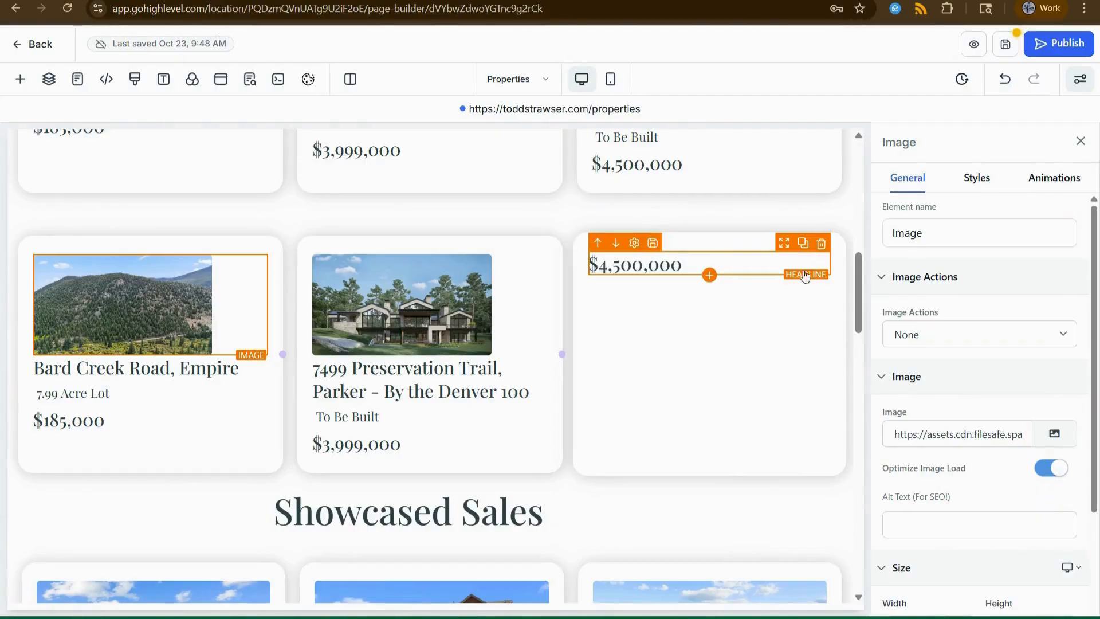
left_click(821, 243)
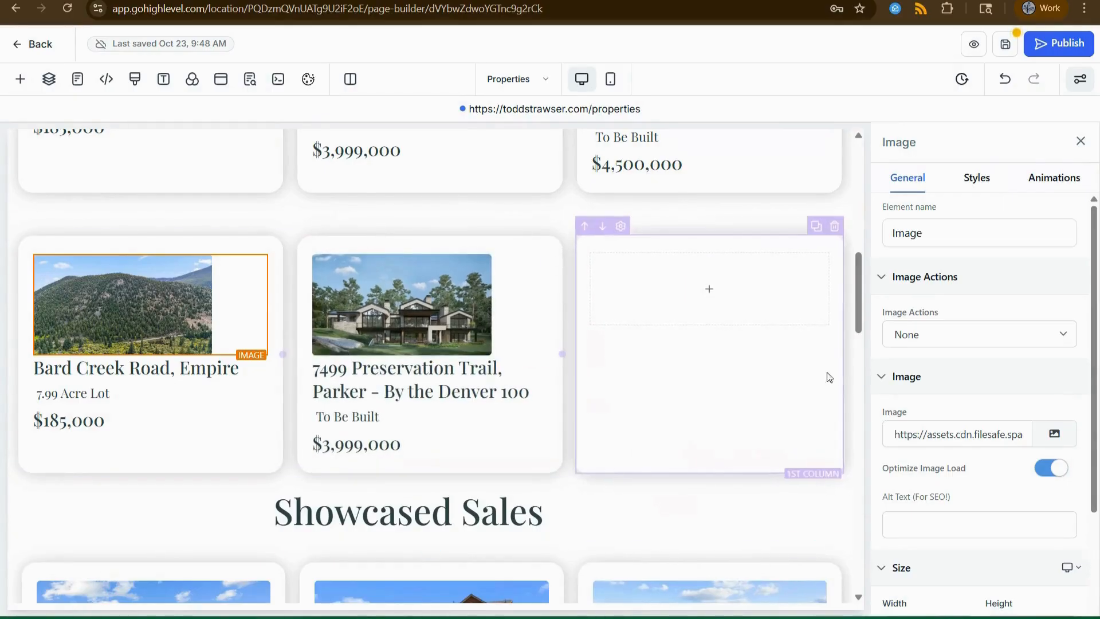
left_click(838, 230)
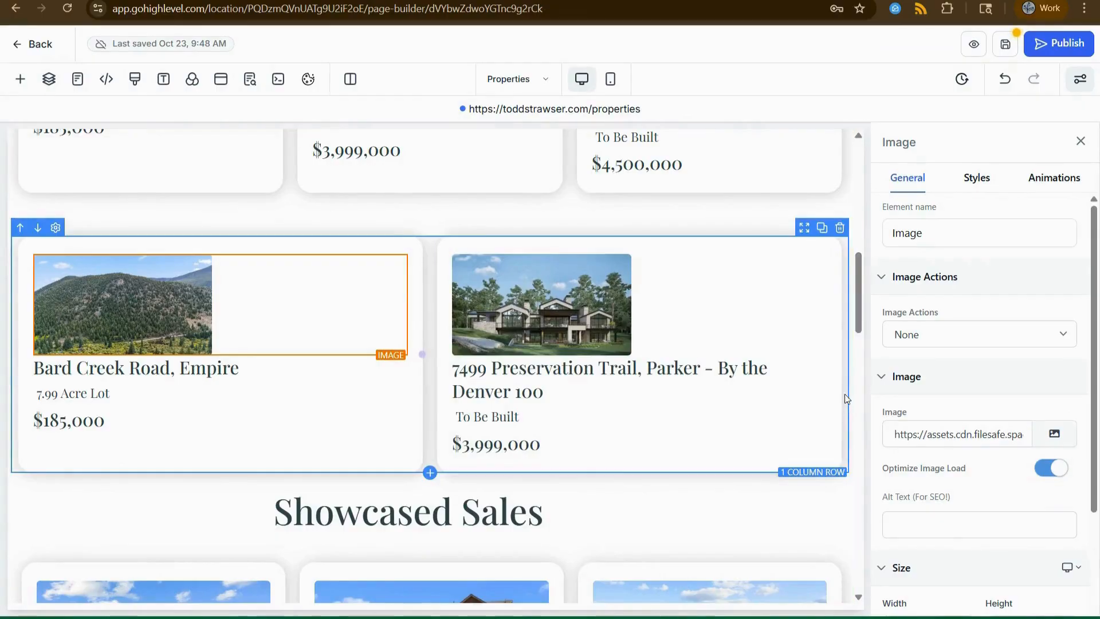
Delete the leftover two-card listings row so Showcased Sales follows the original listings.
left_click(839, 229)
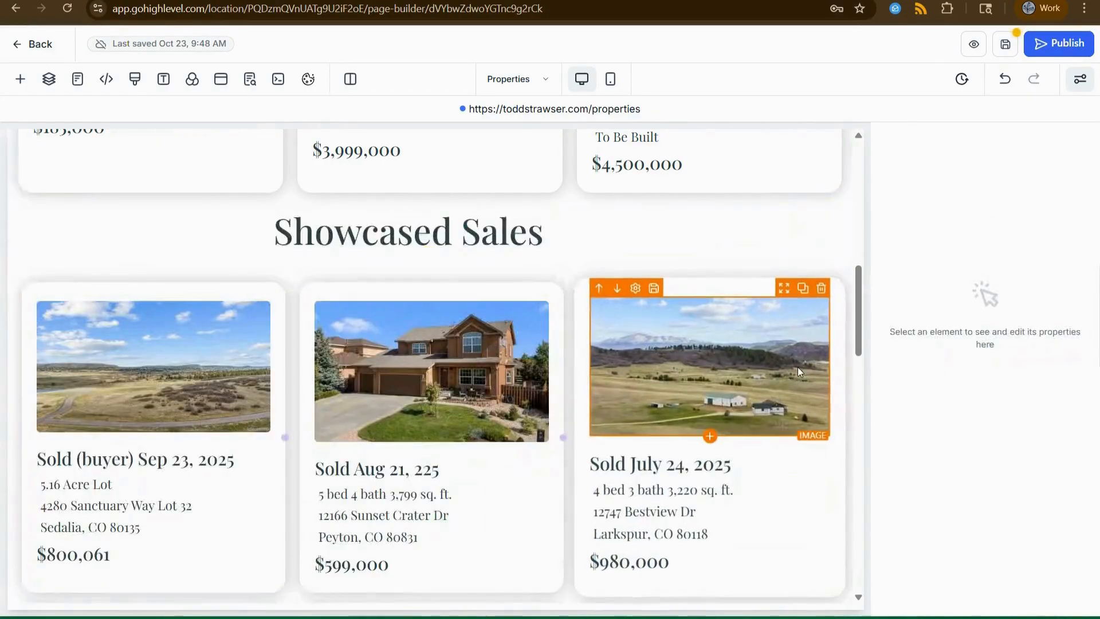
scroll(781, 392, "up", 7)
scroll(659, 483, "down", 6)
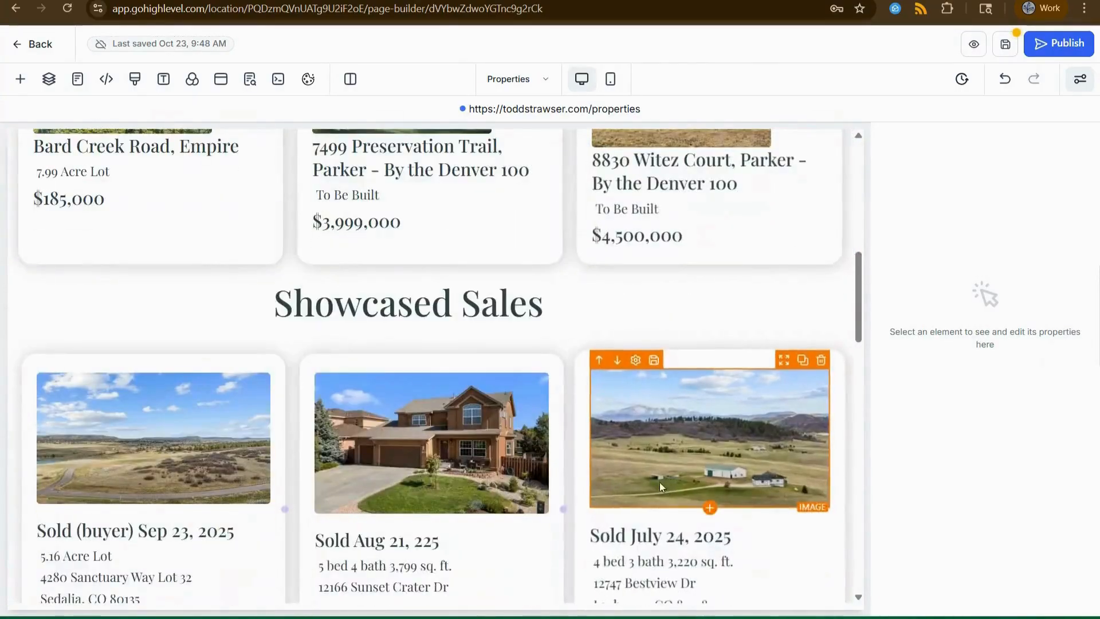
scroll(630, 373, "down", 6)
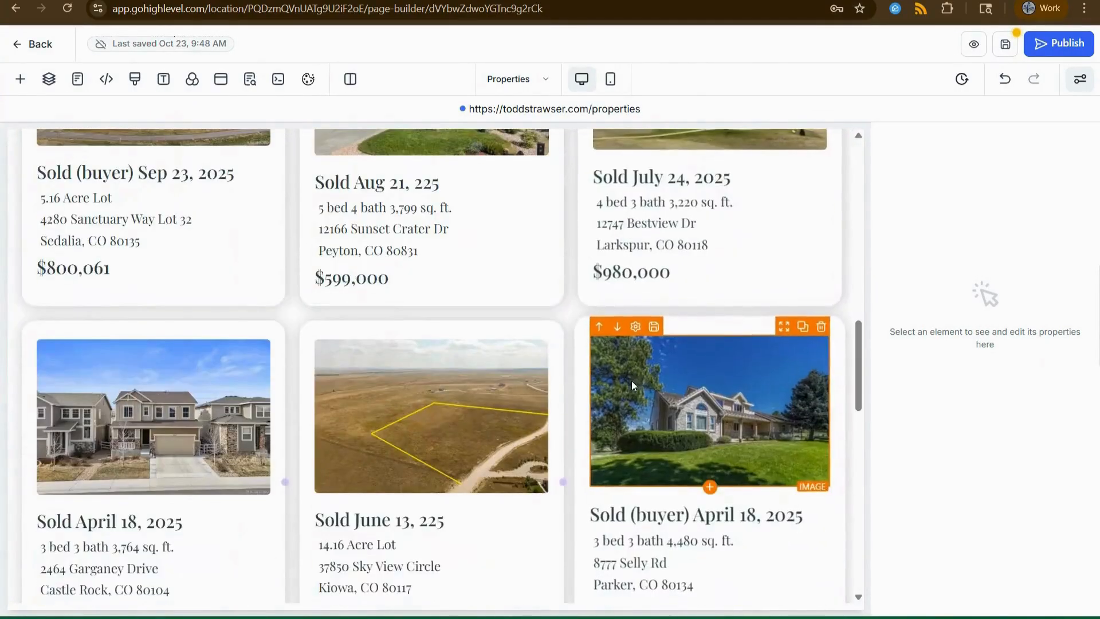
scroll(677, 436, "up", 6)
scroll(674, 434, "up", 5)
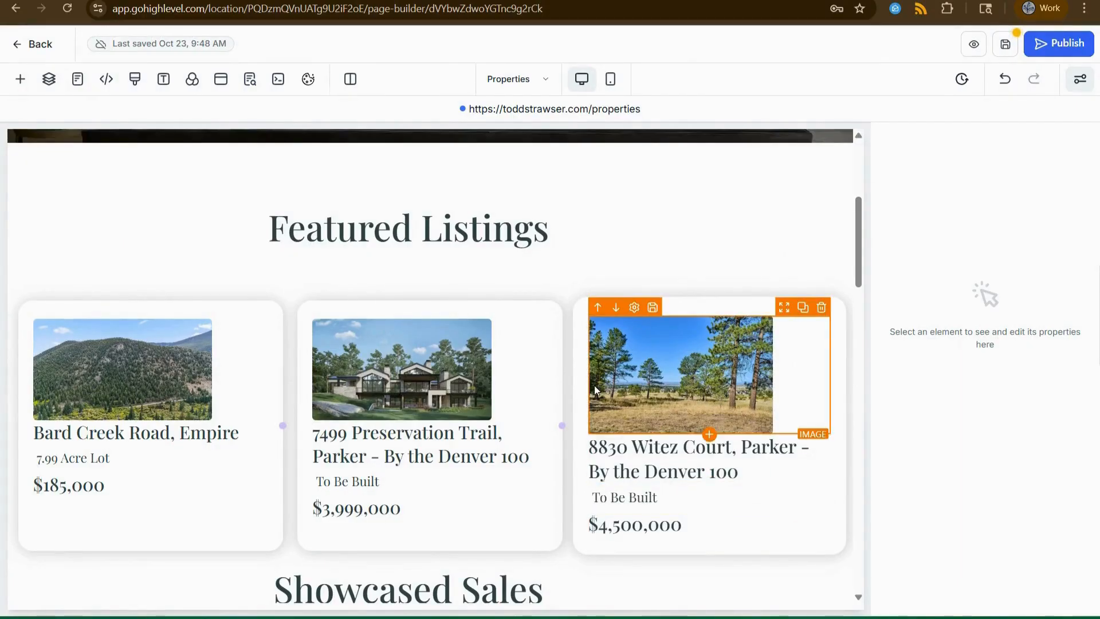
scroll(597, 376, "down", 3)
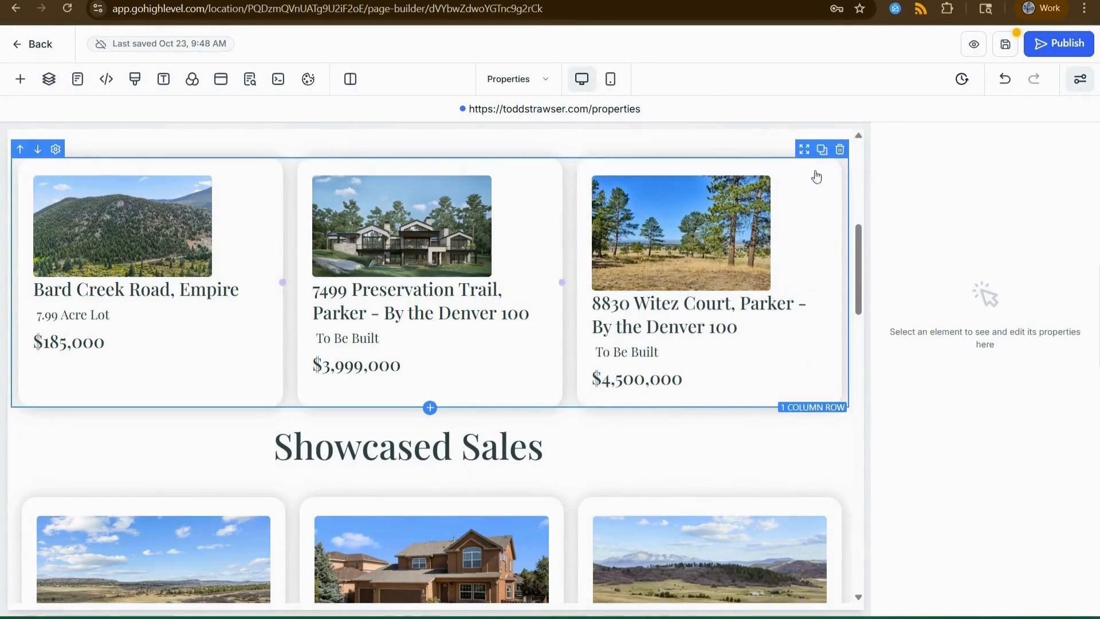
Duplicate the Featured Listings card row.
left_click(822, 149)
scroll(808, 487, "down", 2)
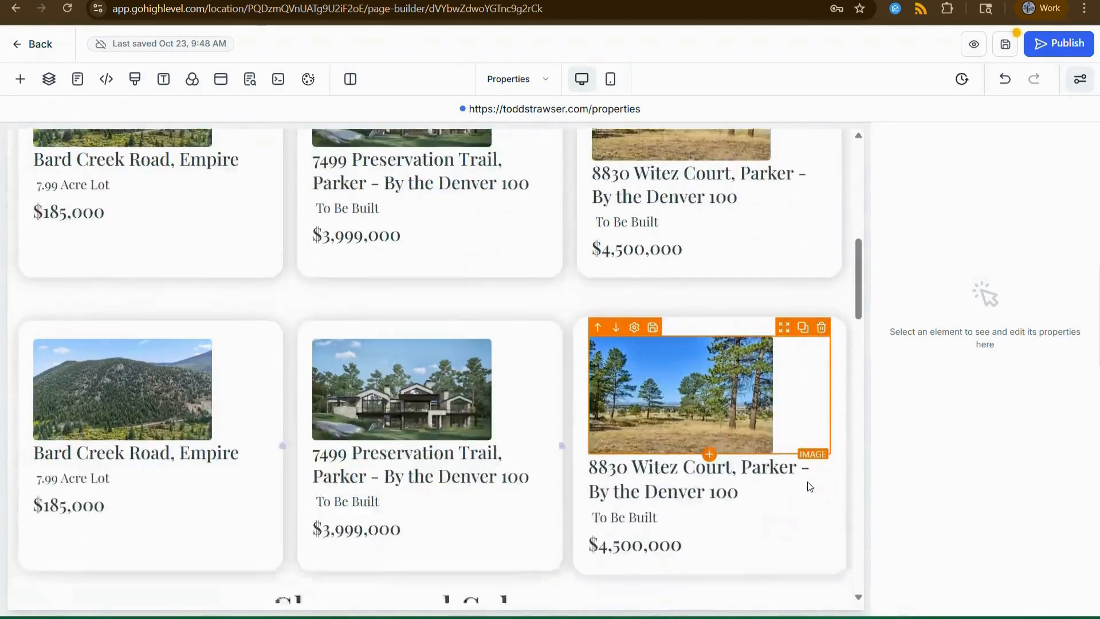
scroll(809, 487, "down", 1)
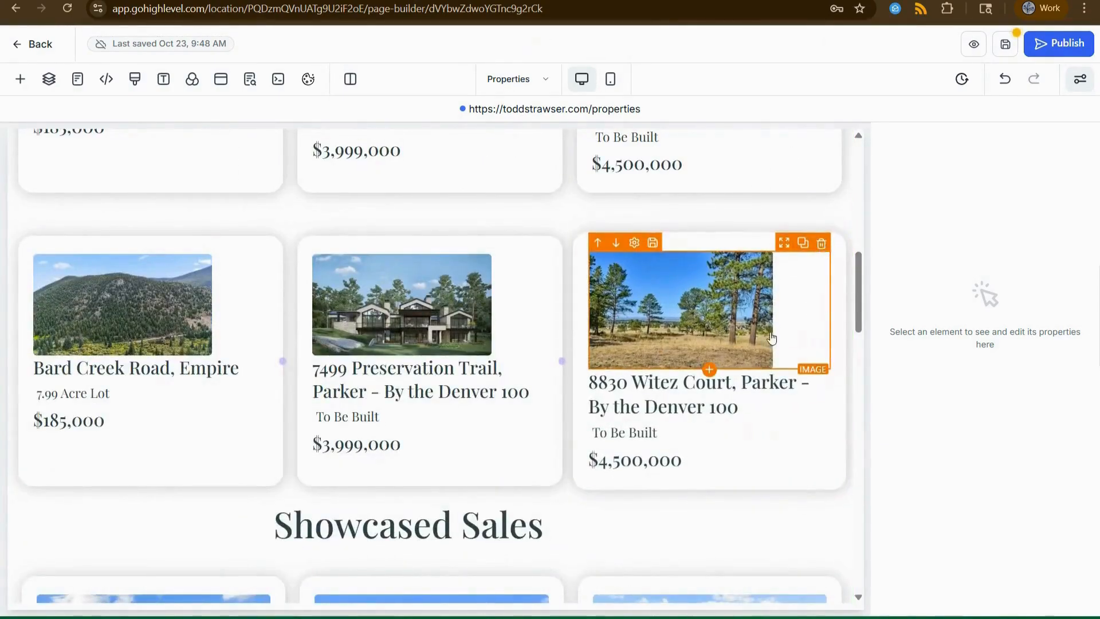
left_click(821, 243)
left_click(822, 244)
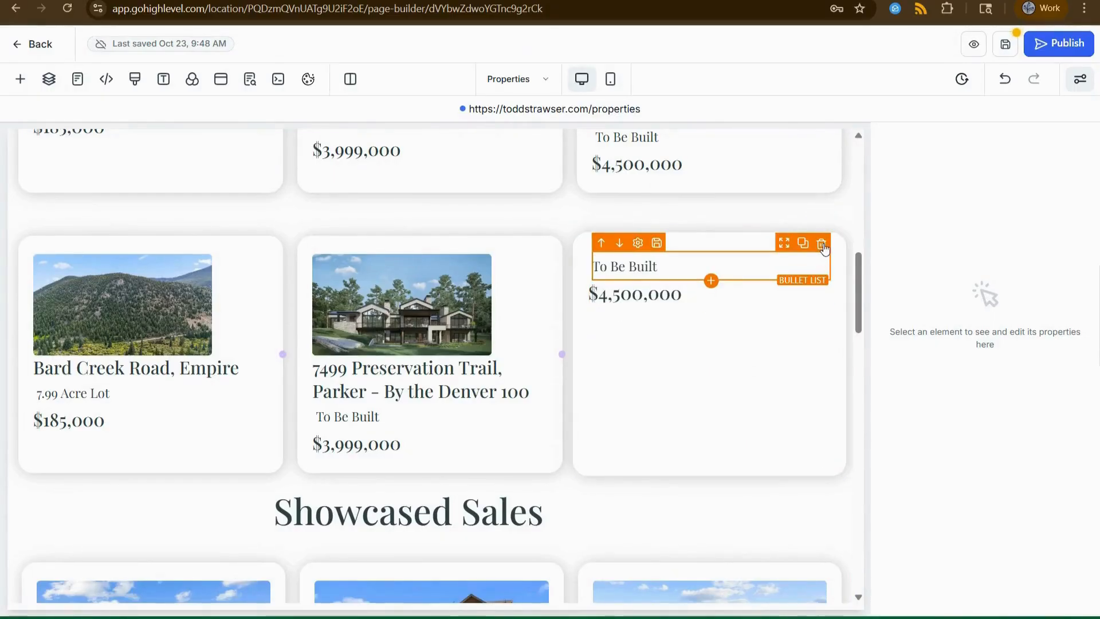
left_click(821, 244)
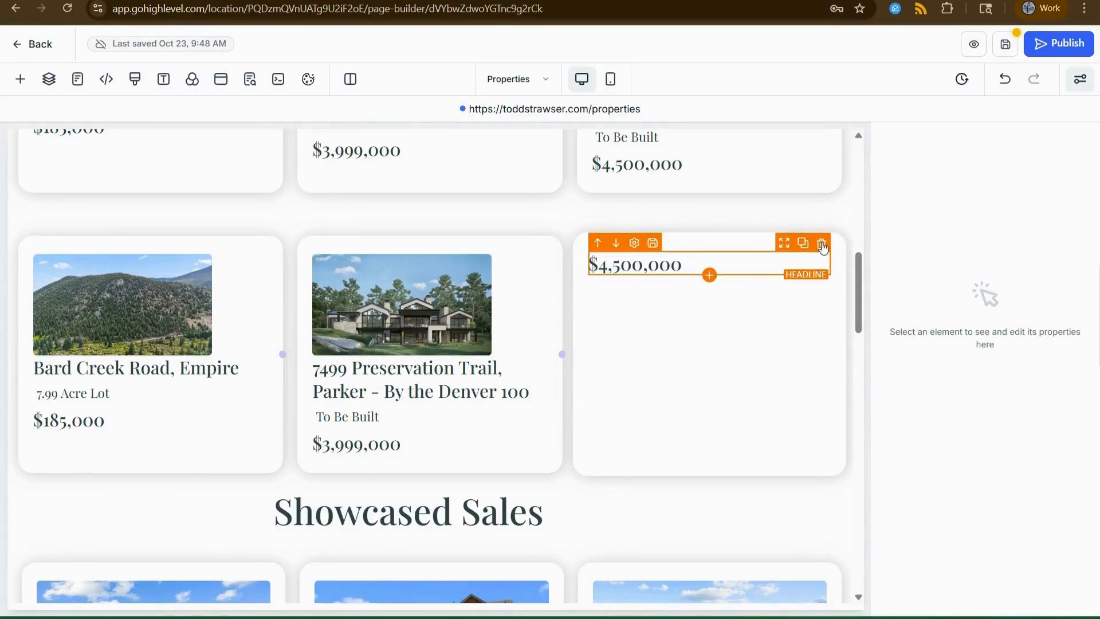
left_click(821, 244)
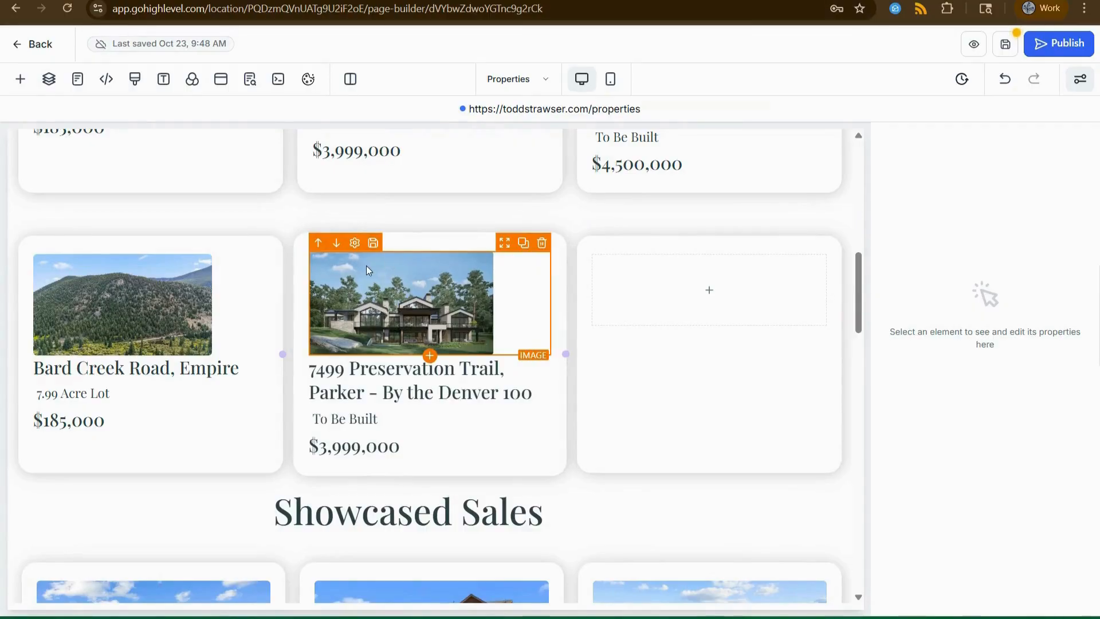
left_click(521, 248)
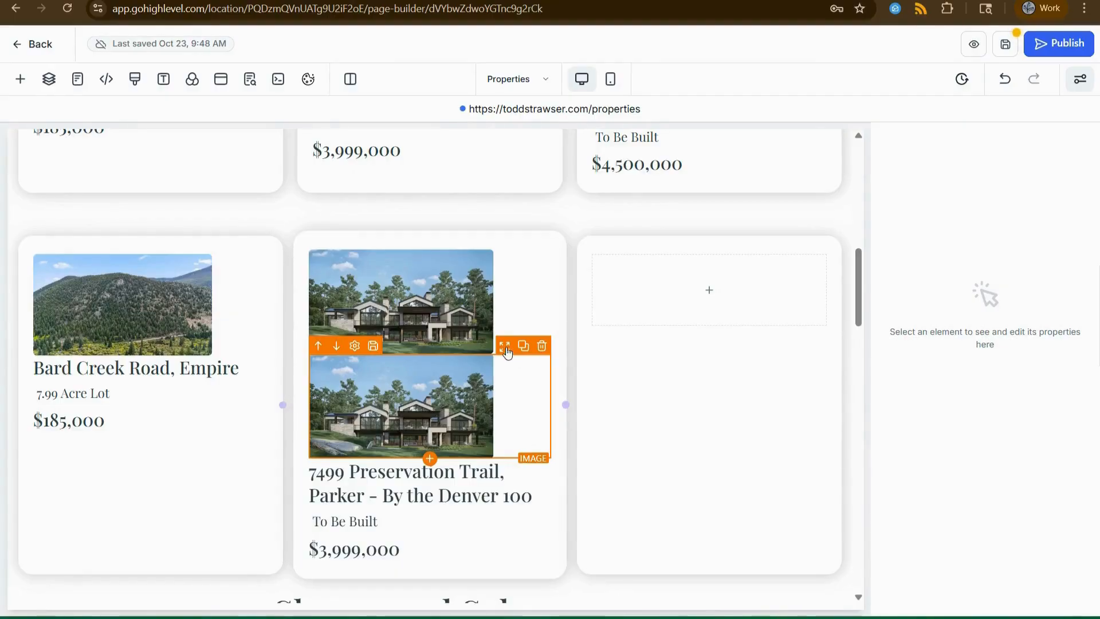
mouse_move(504, 351)
left_mouse_down()
mouse_move(611, 351)
mouse_move(713, 293)
mouse_move(699, 312)
left_mouse_up()
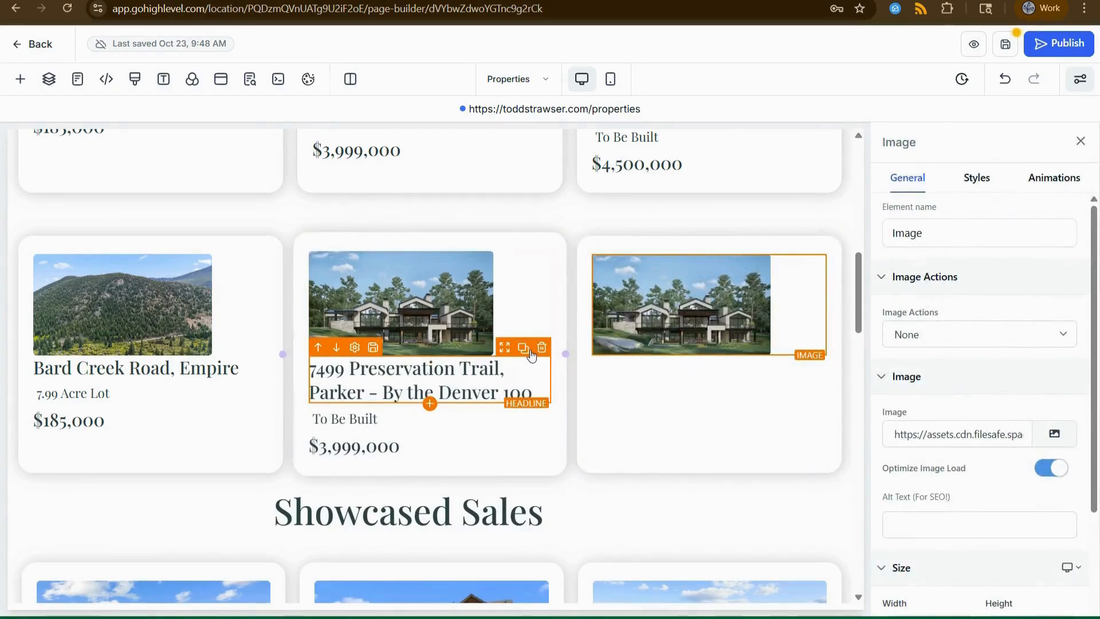
left_click(524, 349)
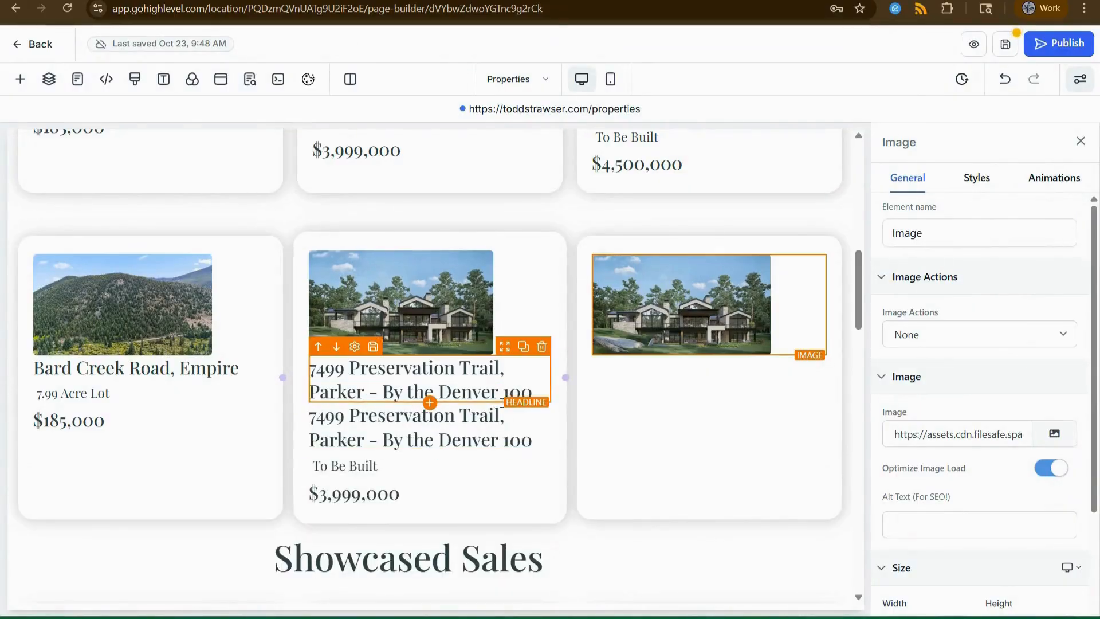
left_click_drag(504, 357, 673, 500)
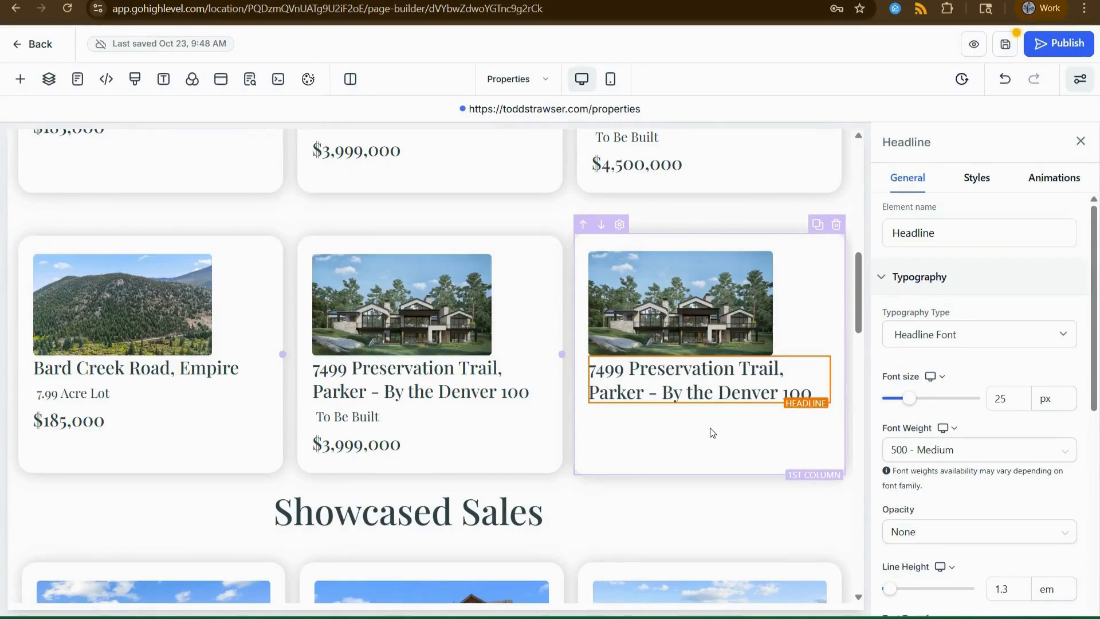
mouse_move(640, 611)
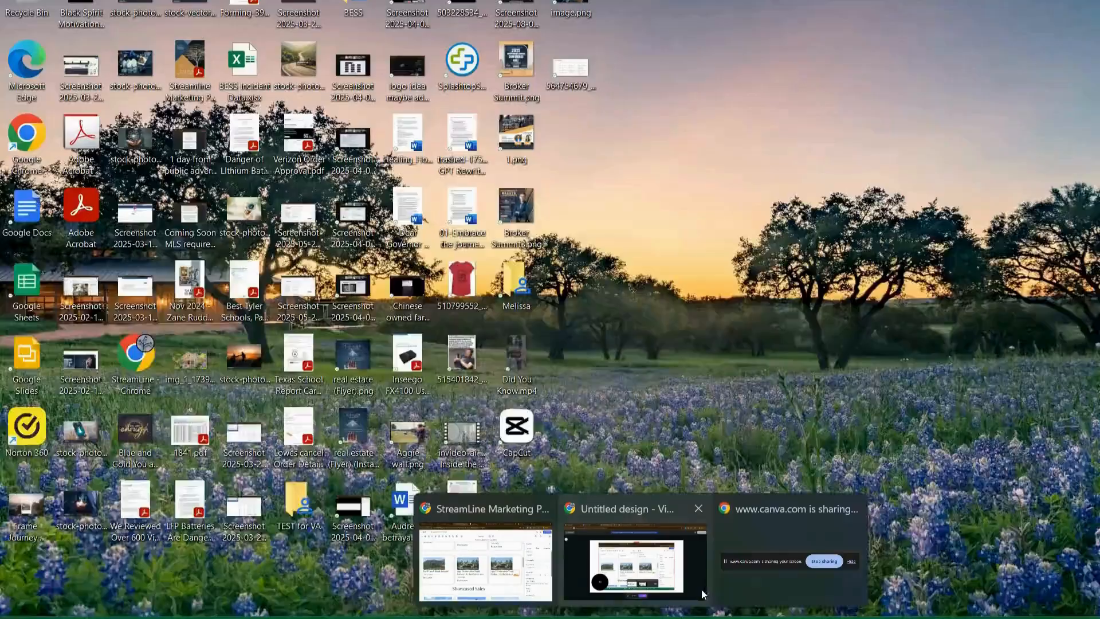